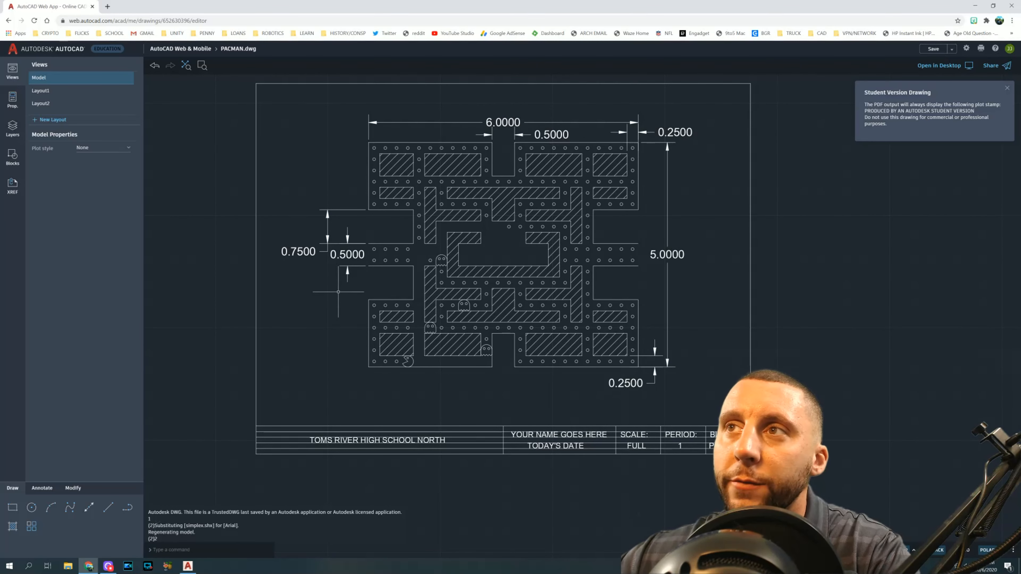
Step: Dismiss the student version notice and save a copy of the drawing under the name FIREPLACE
click(1008, 88)
click(954, 49)
click(946, 67)
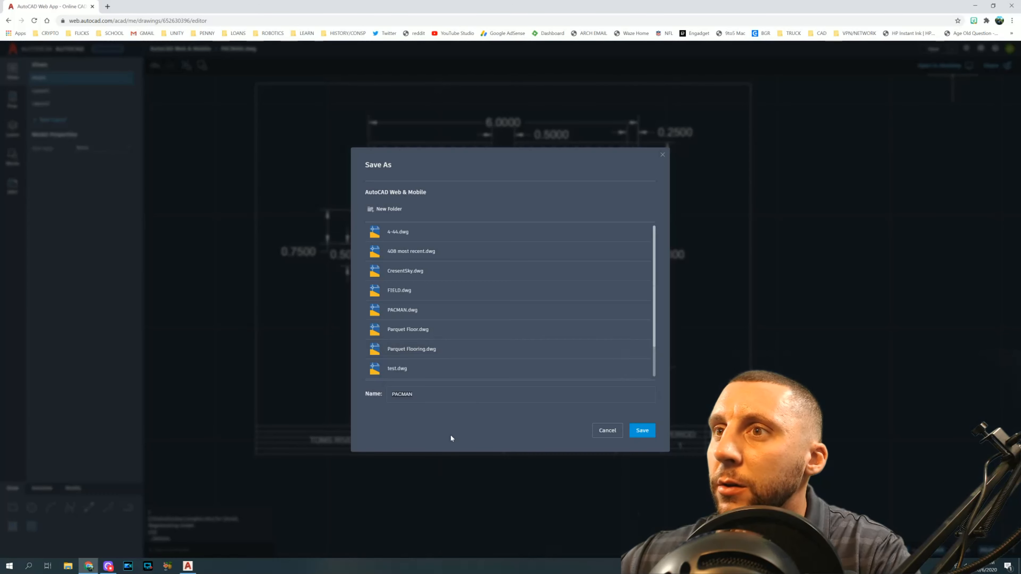
key(BackSpace)
key(BackSpace)
key(BackSpace)
key(BackSpace)
key(BackSpace)
key(BackSpace)
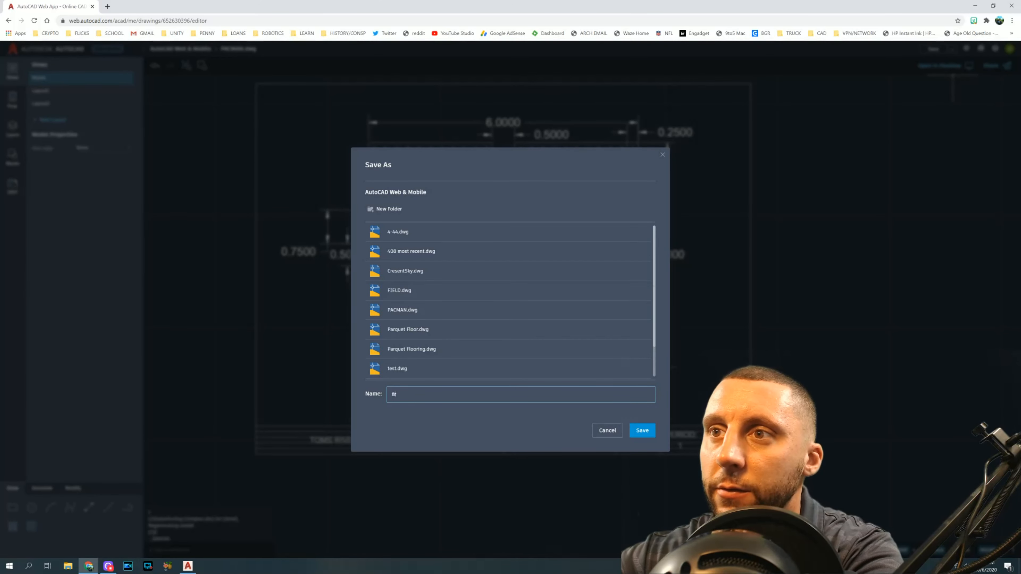
text(FIREPLACE)
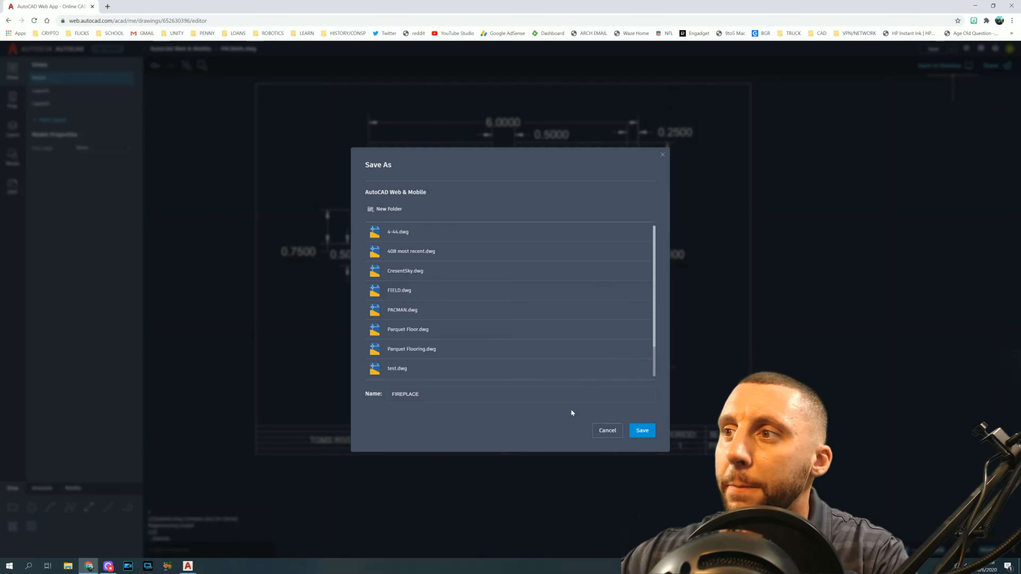
click(642, 431)
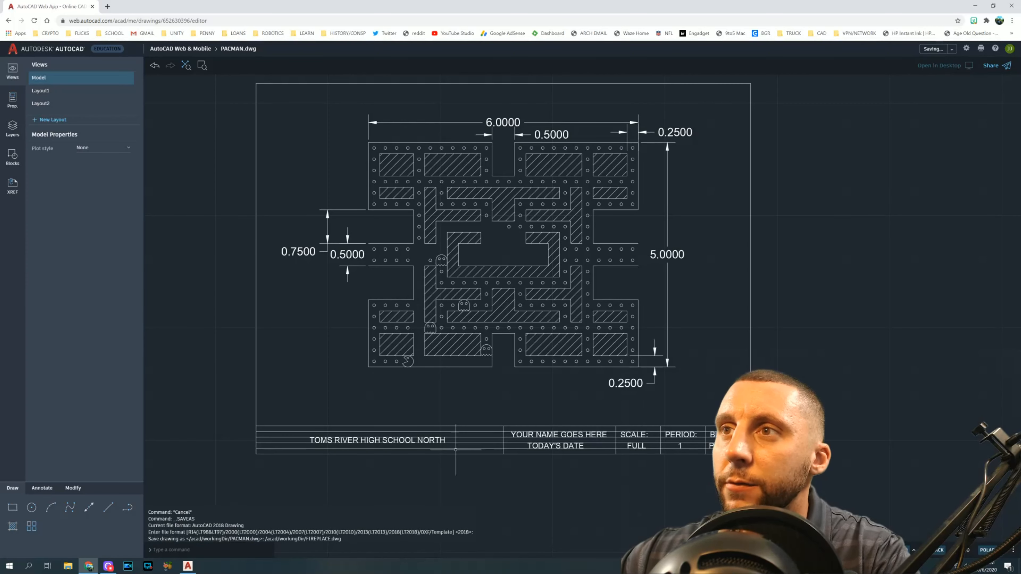
Step: Erase the Pac-Man maze with its dimensions inside the border and change the title block's drawing name to FIREPLACE
click(264, 88)
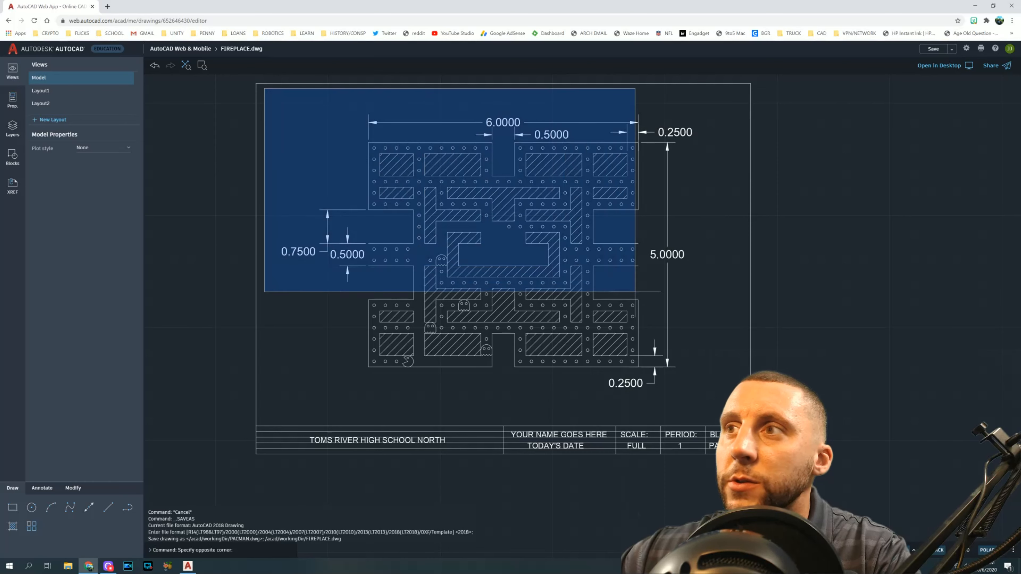
click(728, 417)
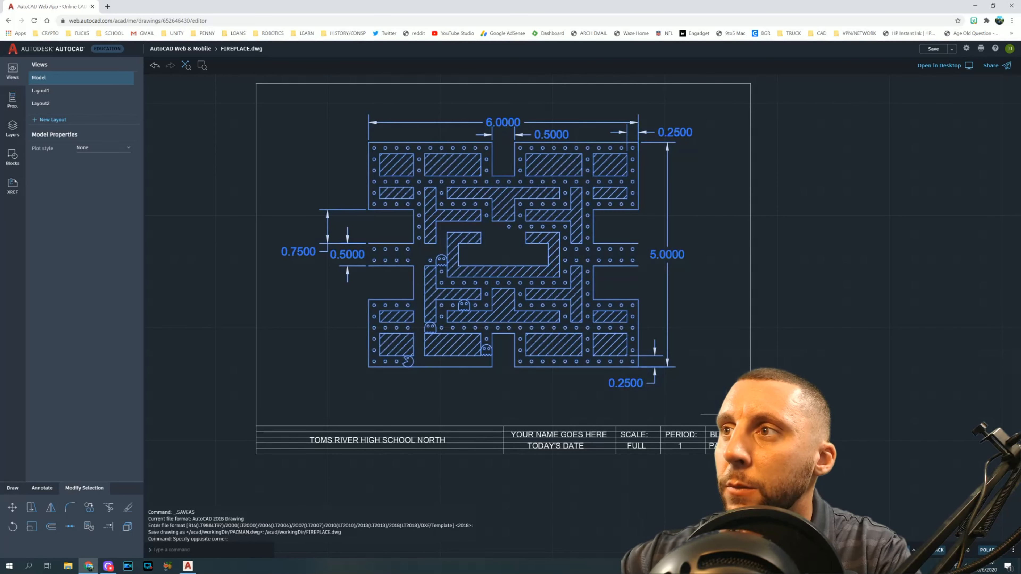
key(Delete)
double_click(764, 443)
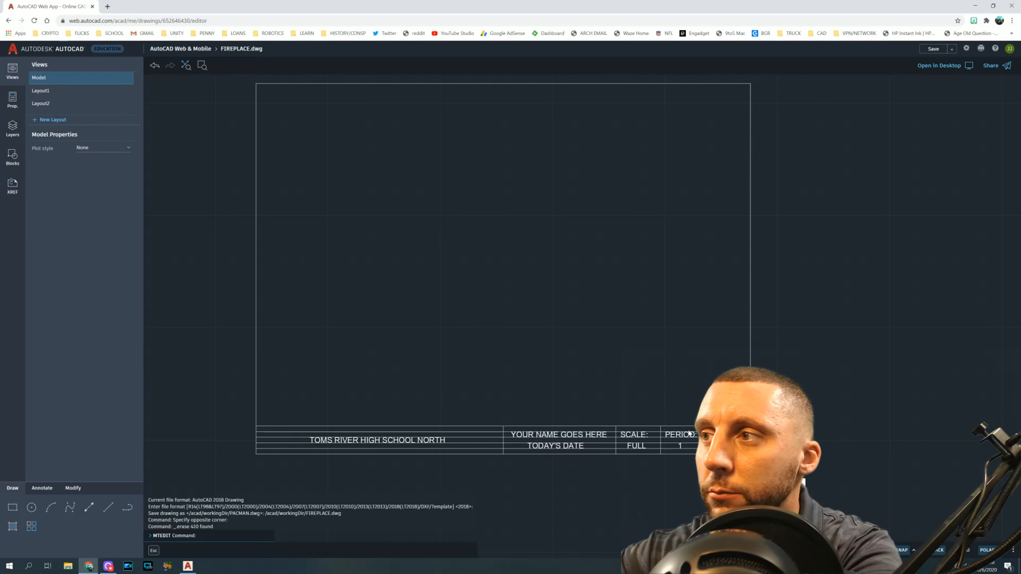
click(640, 481)
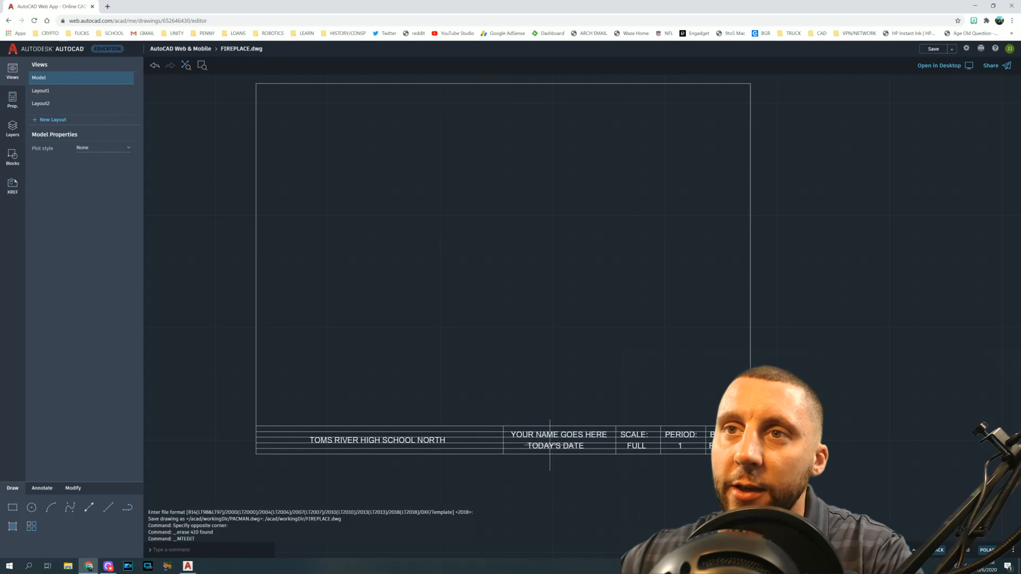
Step: Switch to the fireplace reference drawing in desktop AutoCAD and examine its dimensions
scroll(497, 330, down, 3)
mouse_move(565, 326)
middle_down()
mouse_move(421, 313)
mouse_move(370, 318)
middle_up()
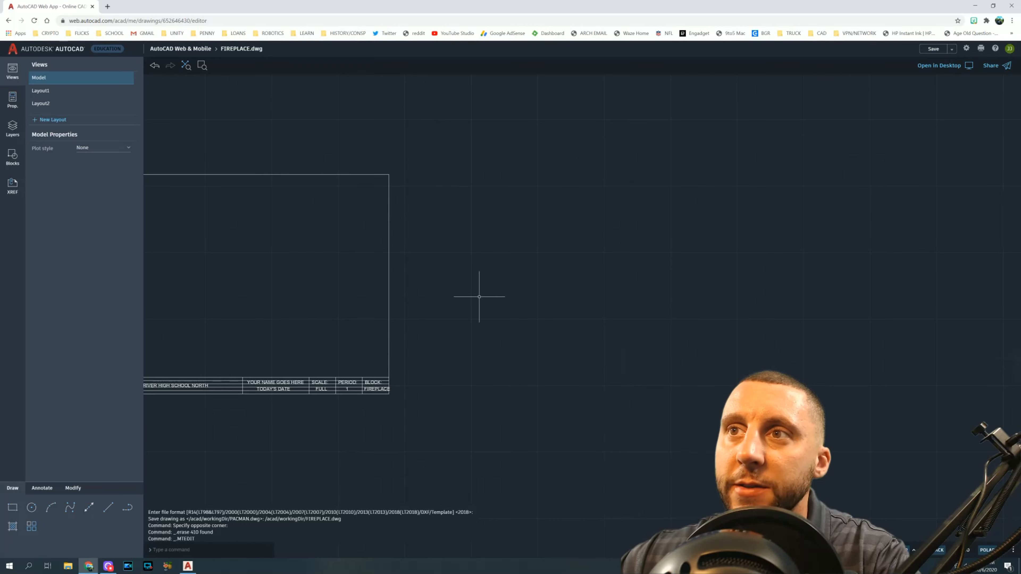
middle_drag(467, 292, 254, 295)
key(alt+Tab)
key(alt+Tab)
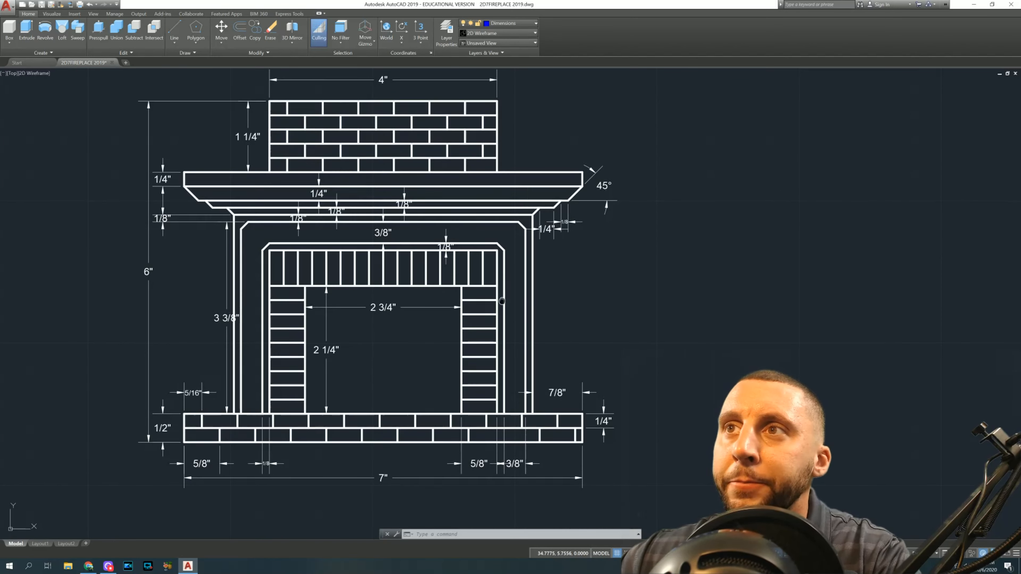
middle_drag(503, 299, 504, 315)
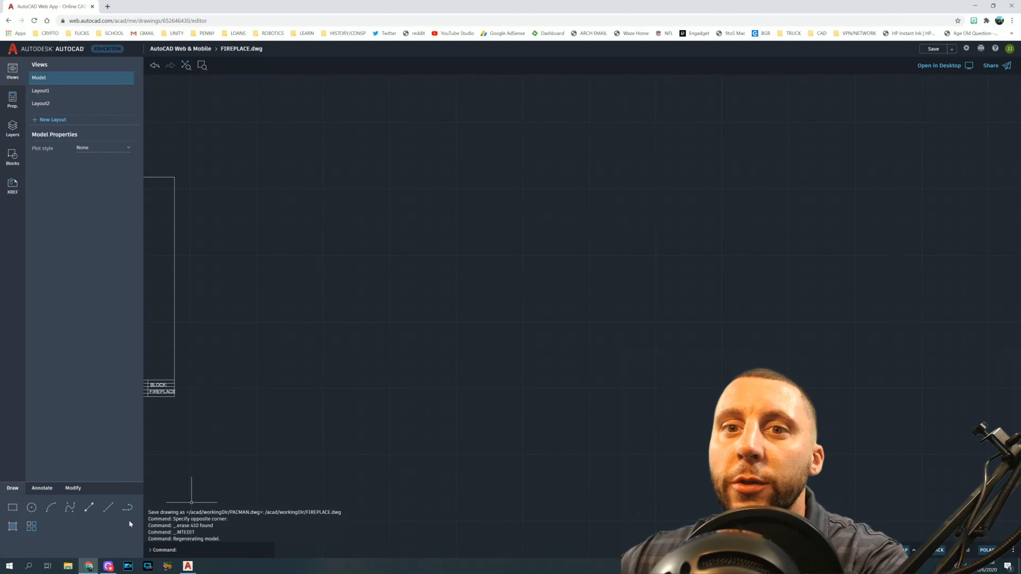
Step: In the AutoCAD web drawing, draw a closed rectangle of lines 7 wide by 6 high in the empty area beside the border
click(109, 508)
click(416, 193)
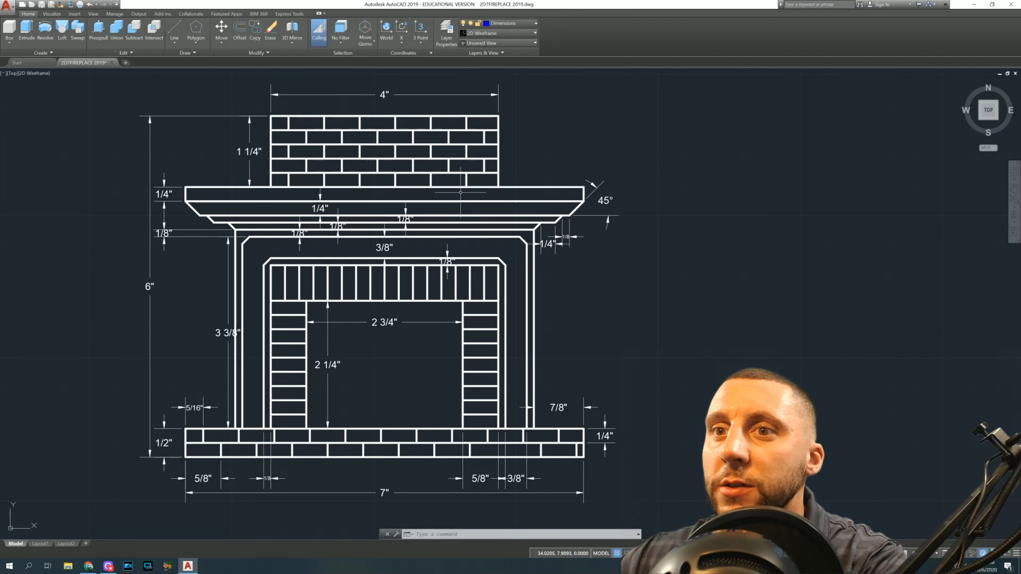
key(alt+Tab)
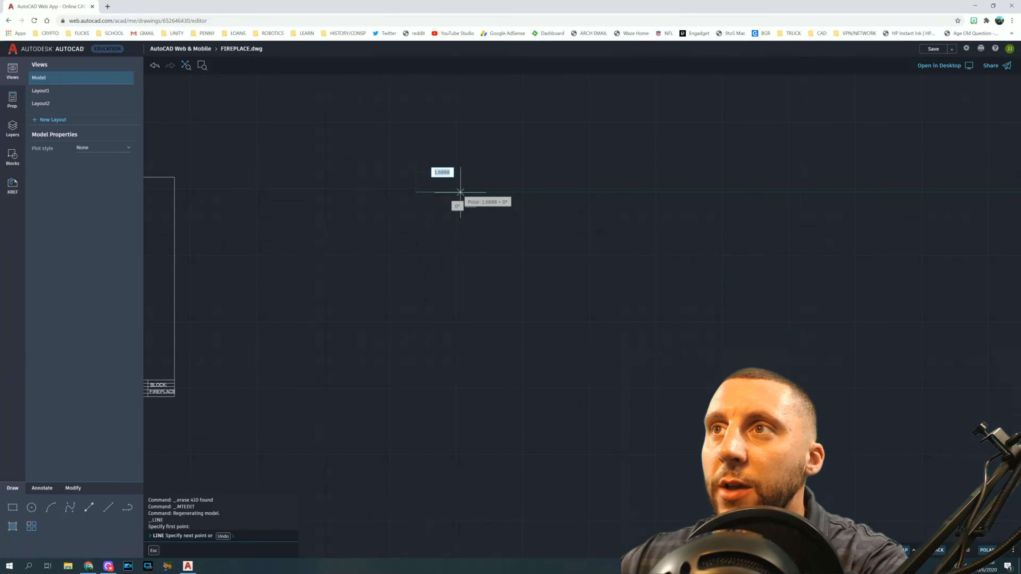
text(7)
key(Return)
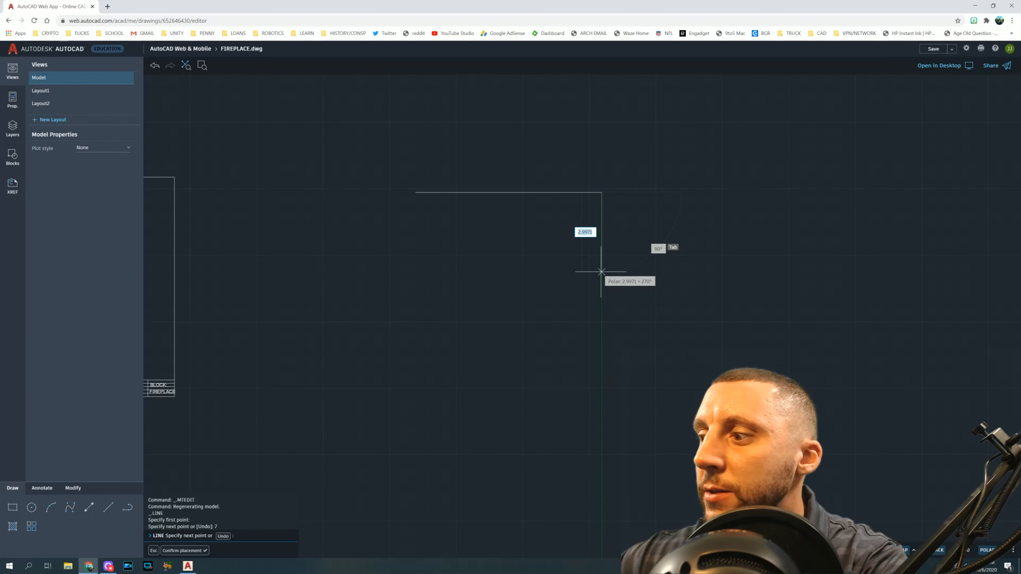
text(6)
key(Return)
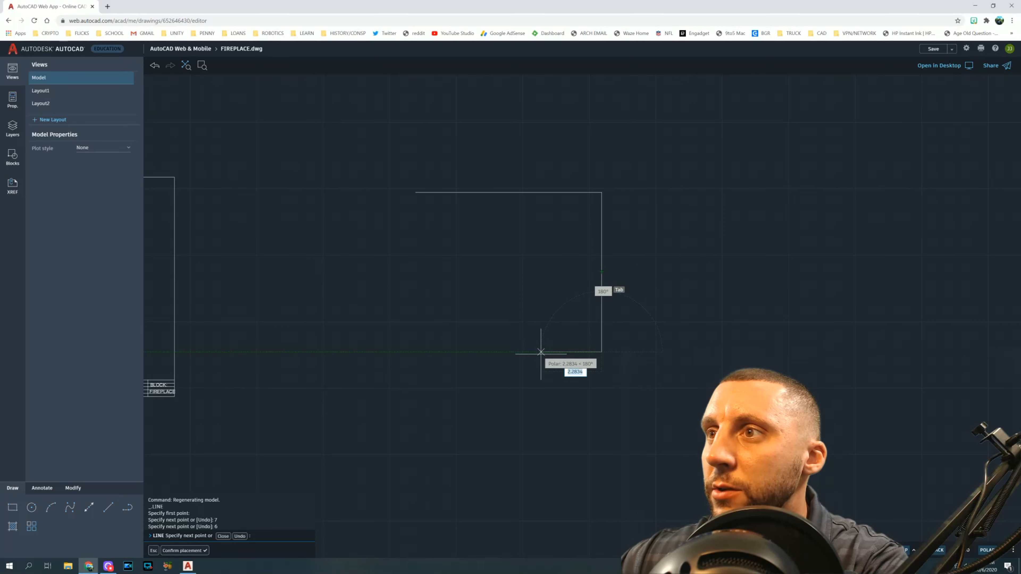
text(7)
key(Return)
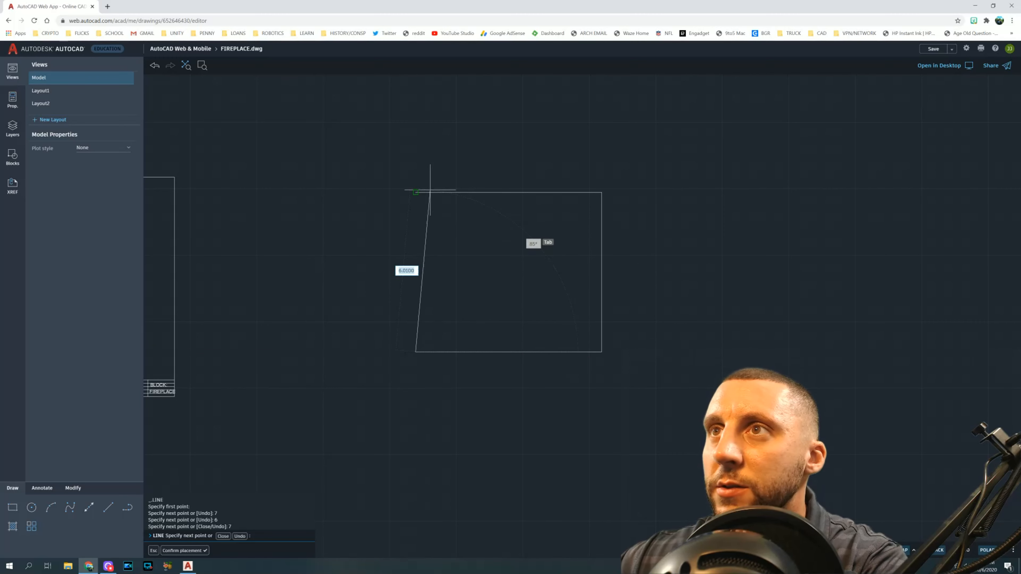
click(415, 193)
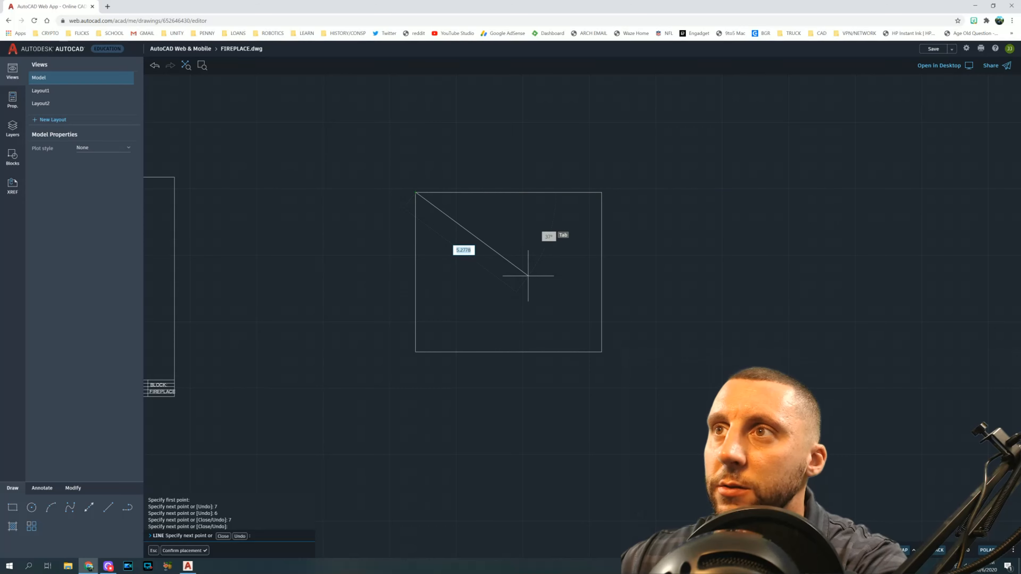
key(Escape)
key(Escape)
Step: Check the chimney size in the reference, then draw a 1.25 vertical line down from the midpoint of the rectangle's top edge
scroll(529, 273, up, 4)
middle_drag(506, 297, 490, 315)
key(alt+Tab)
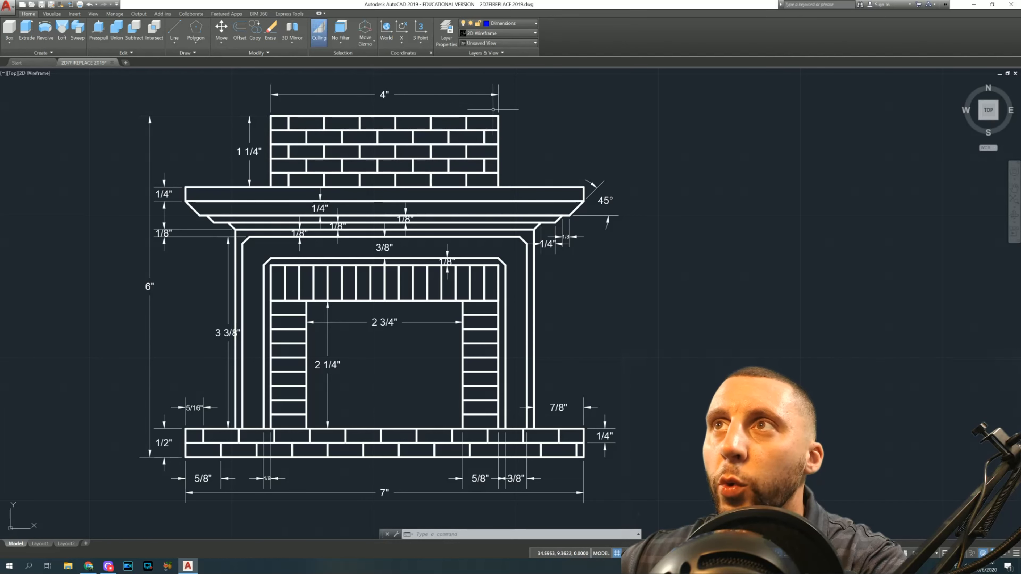
key(alt+Tab)
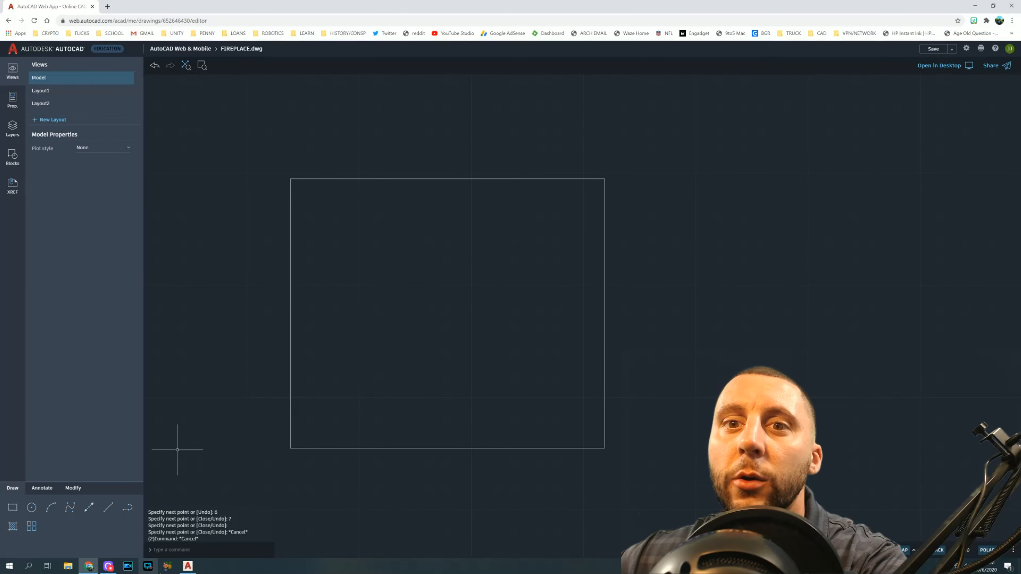
click(117, 508)
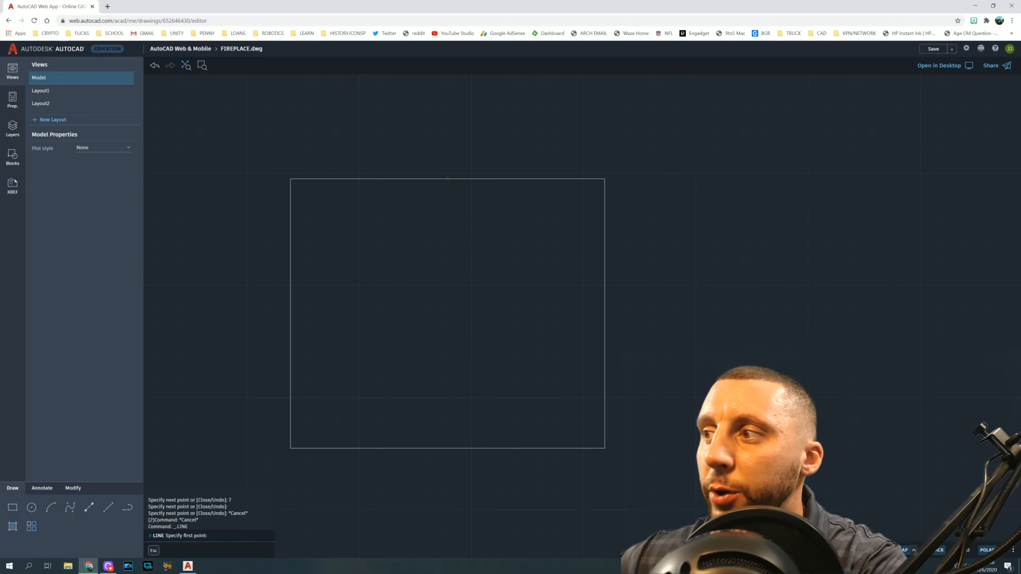
click(914, 550)
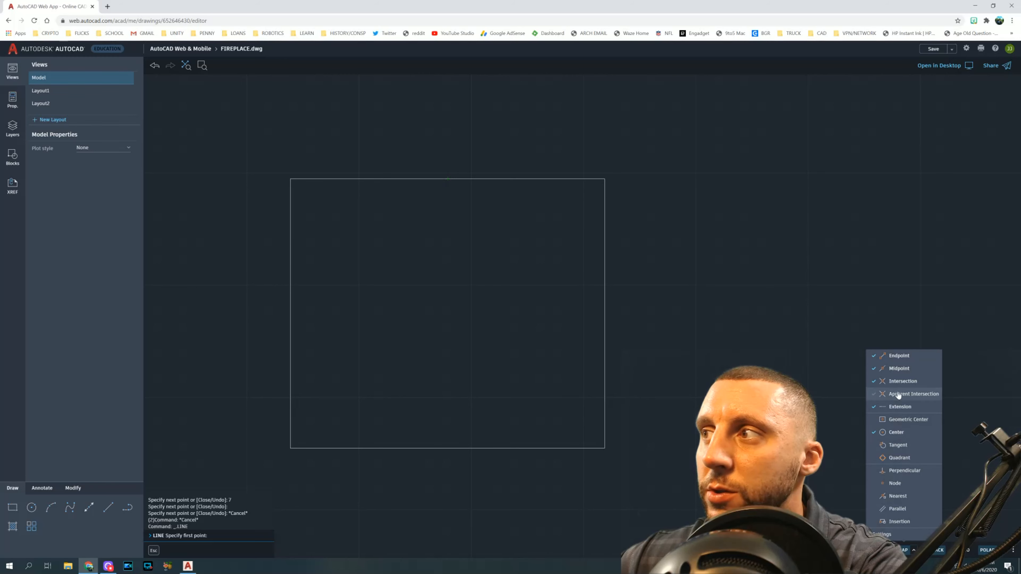
click(360, 328)
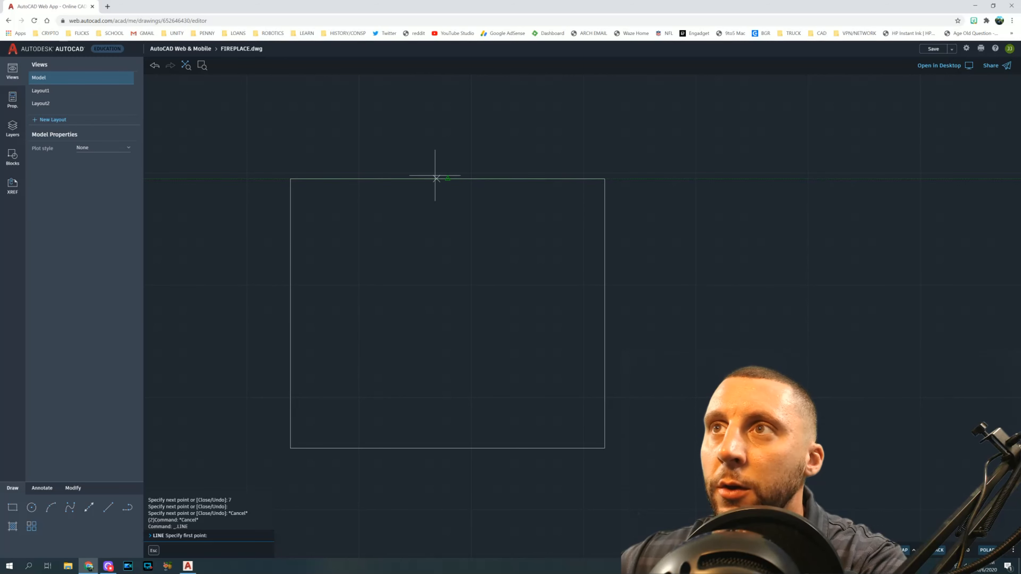
click(447, 178)
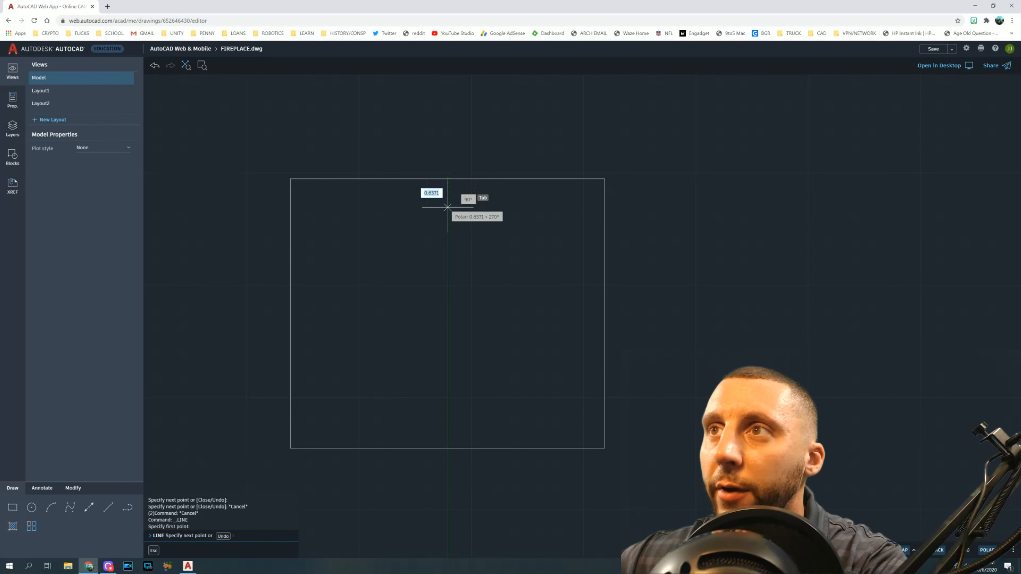
key(Return)
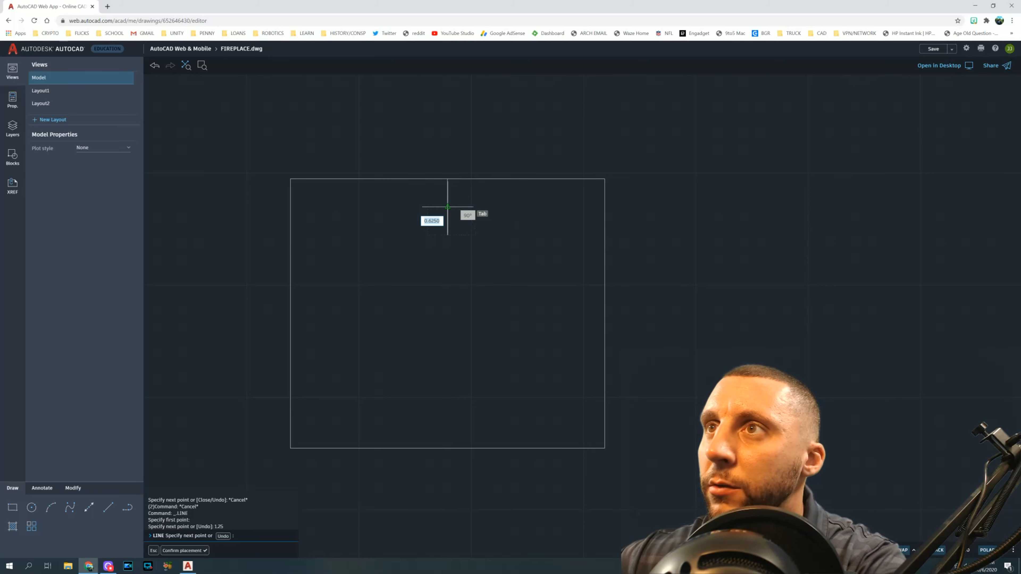
key(Escape)
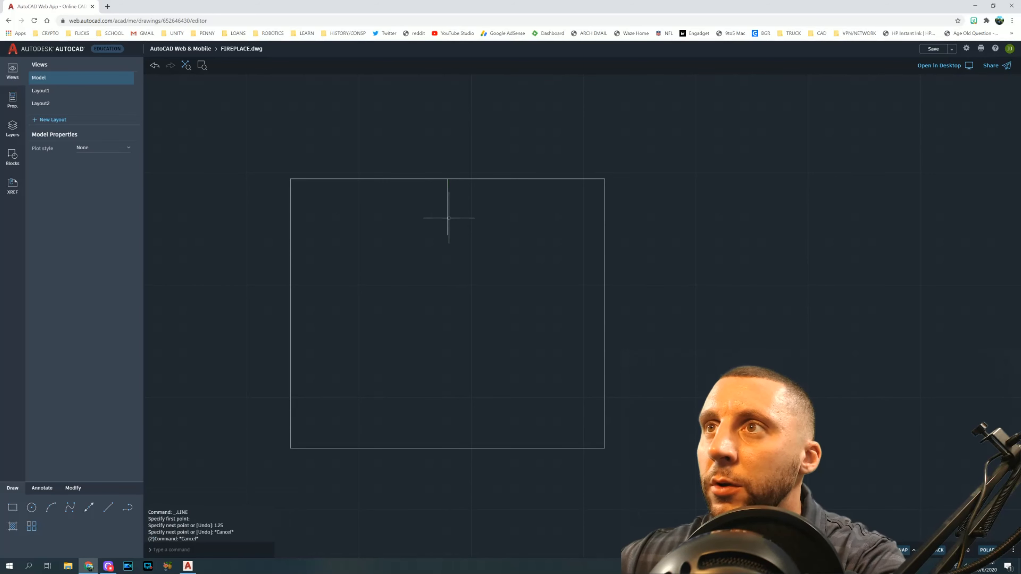
Step: Offset the short vertical centre line by 2 to both sides, then erase the original centre line
click(73, 488)
click(51, 527)
key(Return)
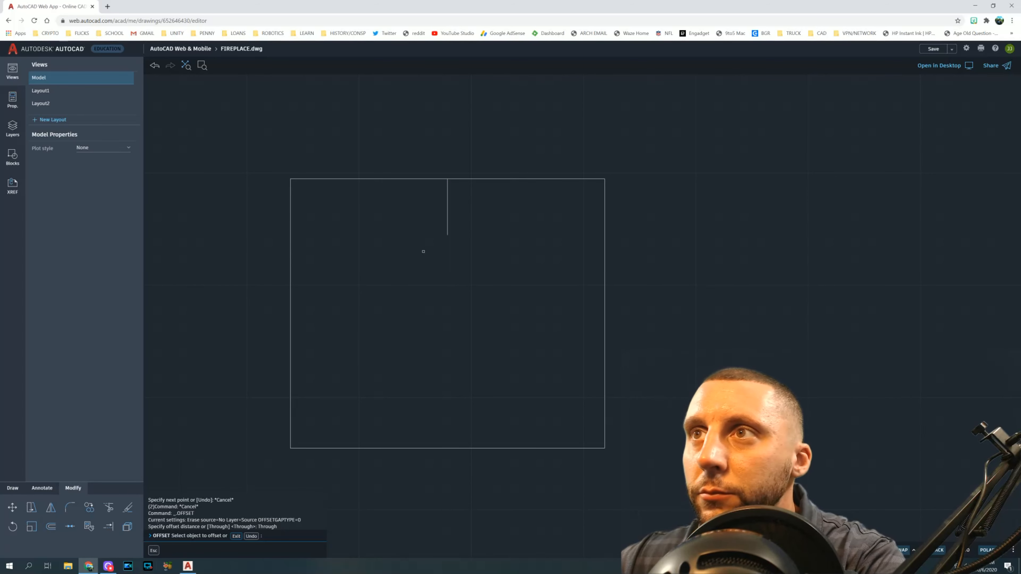
click(448, 228)
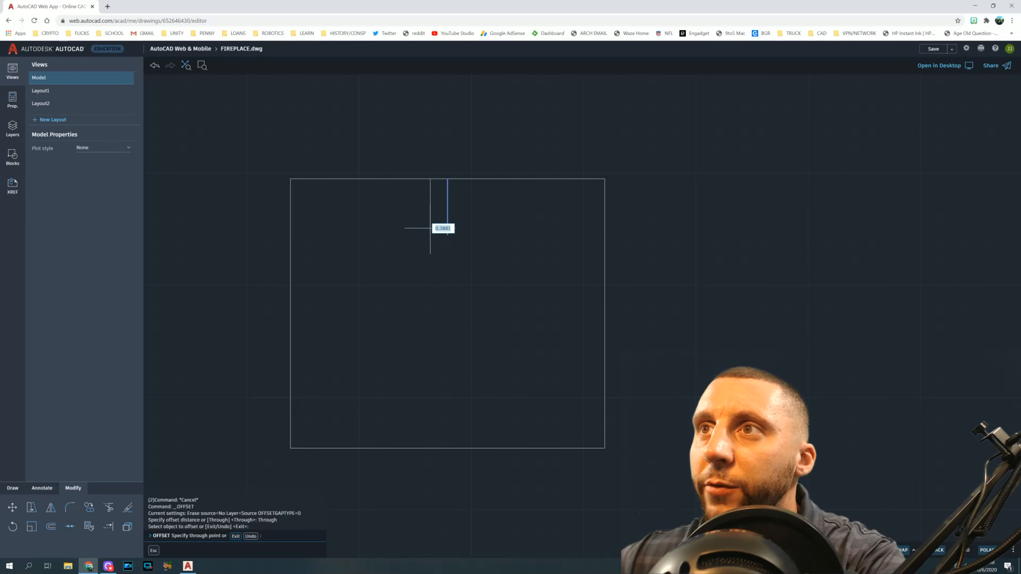
text(2)
key(Return)
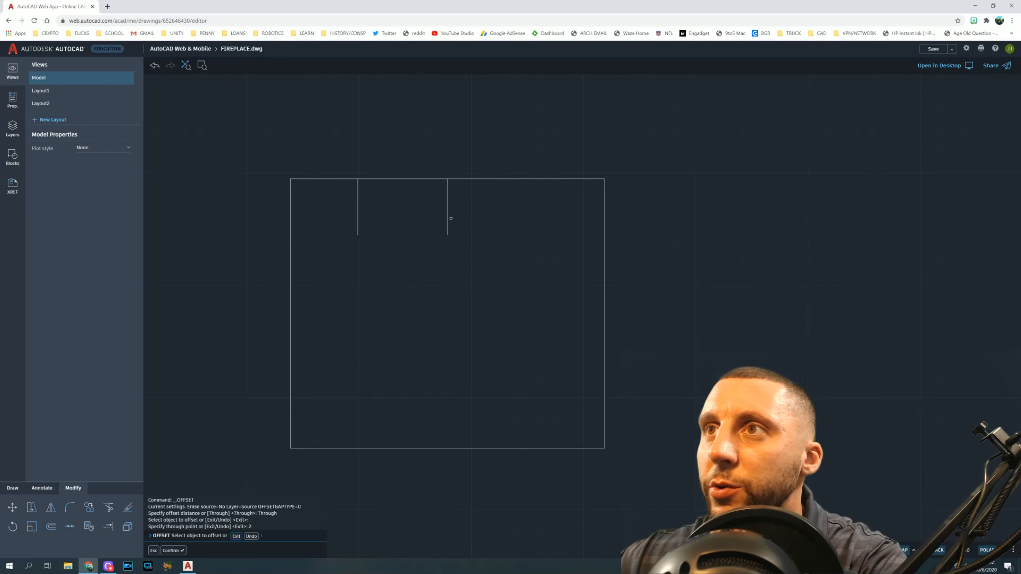
click(448, 221)
text(2)
key(Return)
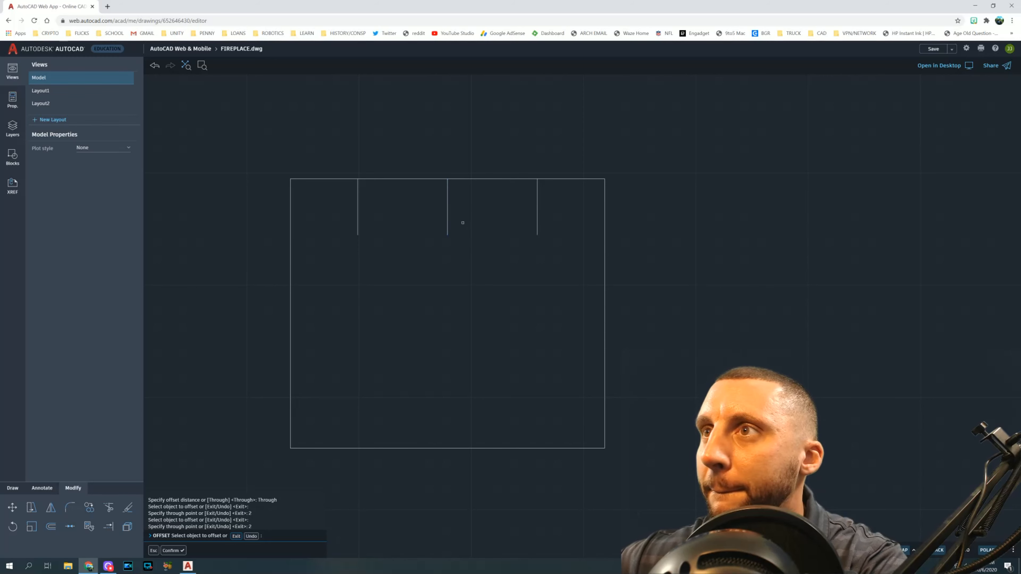
key(Escape)
key(Escape)
click(447, 221)
key(Delete)
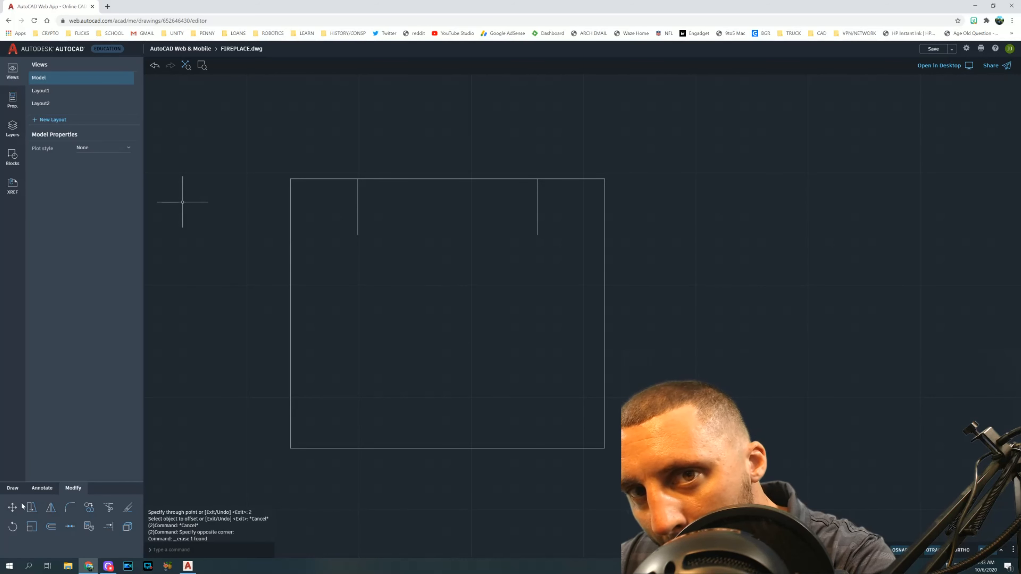
click(13, 488)
click(108, 507)
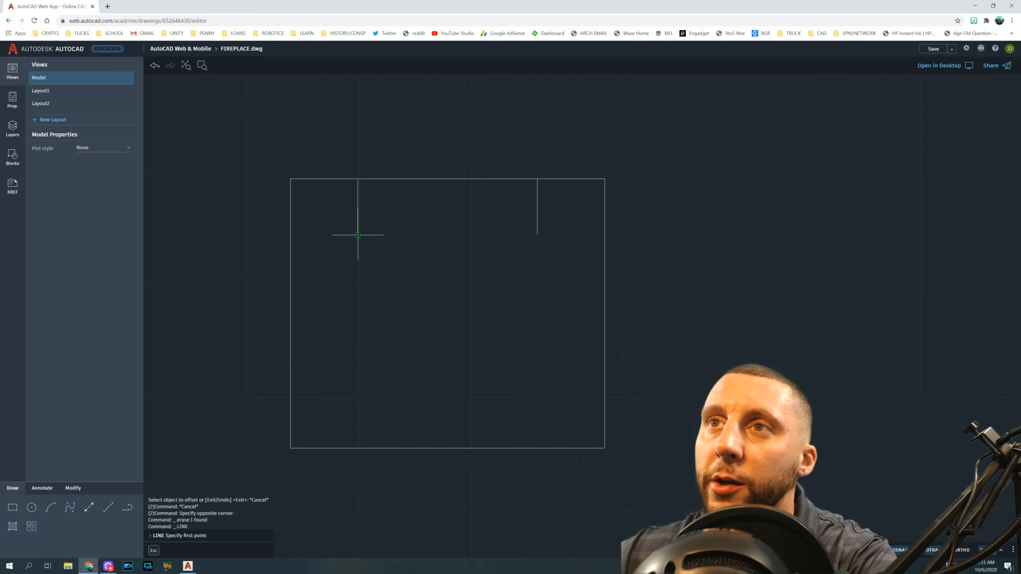
click(290, 235)
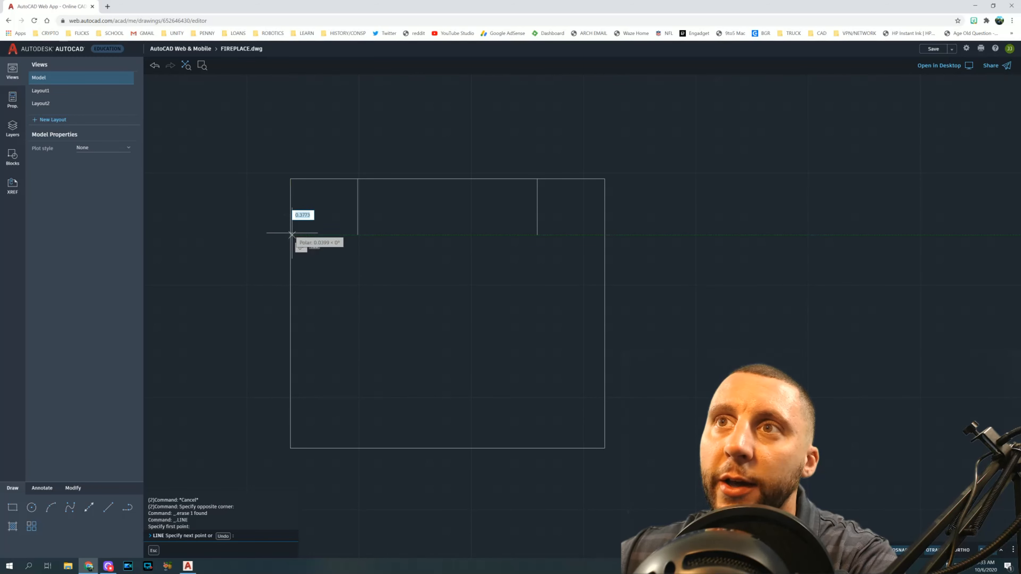
key(Escape)
key(Escape)
key(Escape)
Step: Draw a horizontal line from the lower end of the left chimney line to the rectangle's right edge
key(space)
click(357, 235)
click(605, 235)
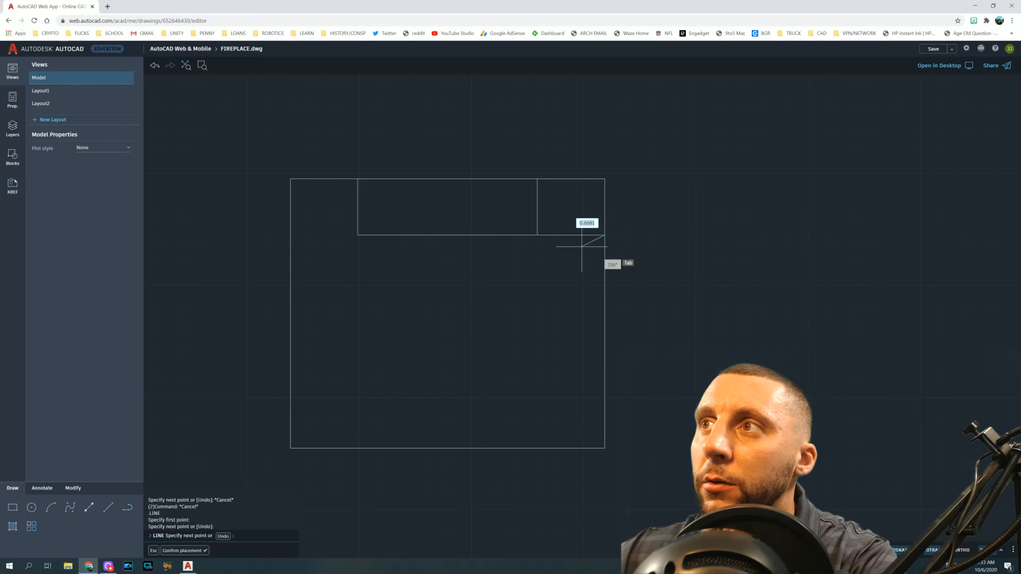
key(Escape)
key(Escape)
Step: Stretch the left end of the horizontal line below the chimney to the rectangle's left edge
click(451, 235)
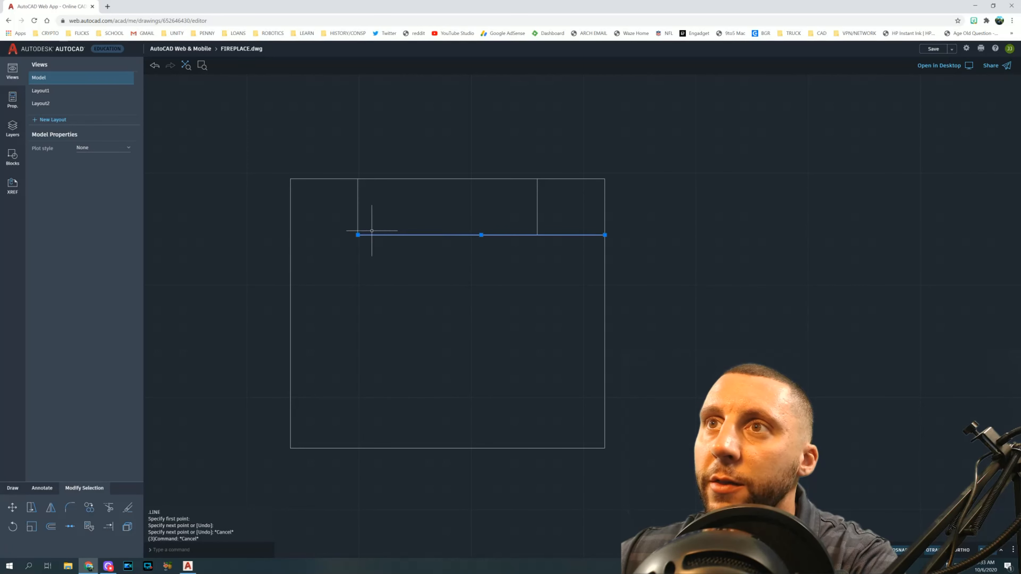
click(357, 235)
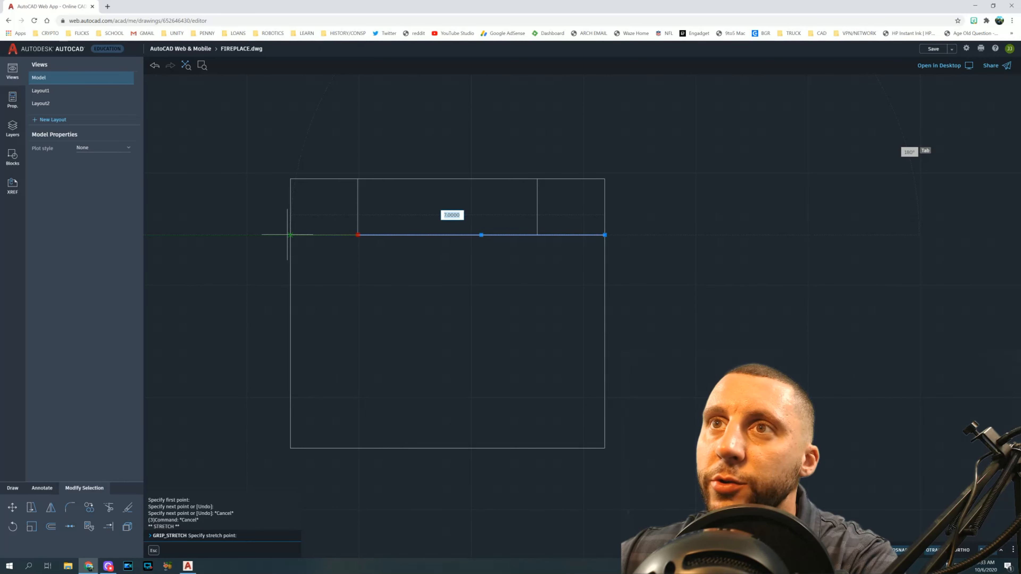
click(289, 247)
key(Escape)
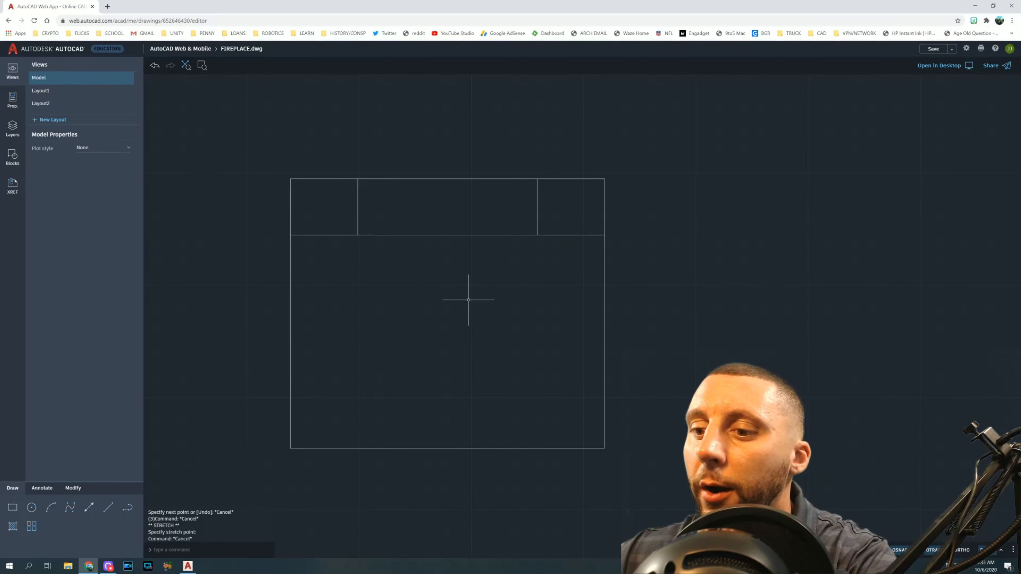
Step: Trim the rectangle's top and side edges on both sides of the chimney, leaving the narrower chimney above the wide body
text(tr)
key(Return)
click(322, 179)
click(290, 207)
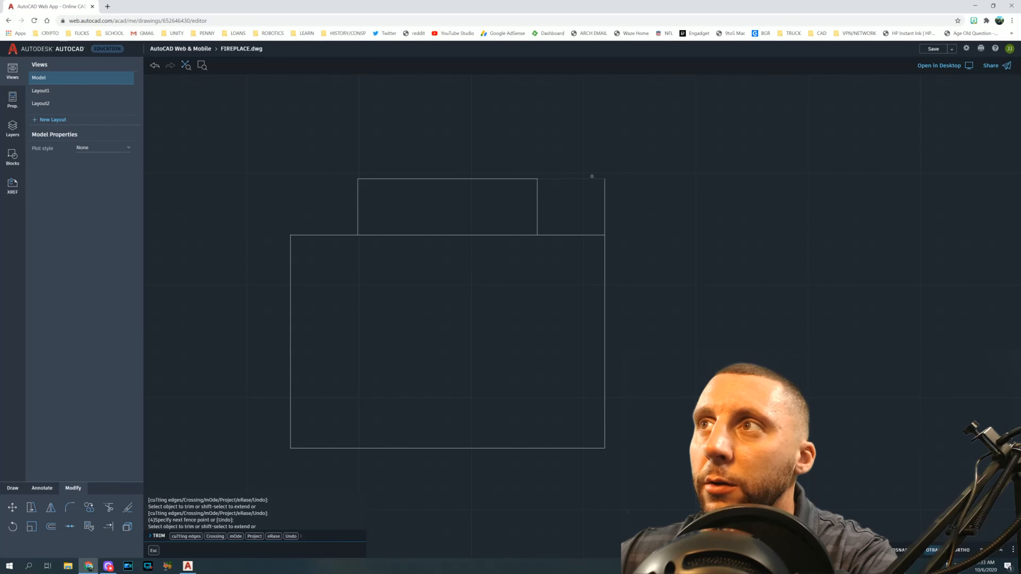
click(593, 178)
click(604, 201)
key(Escape)
key(Escape)
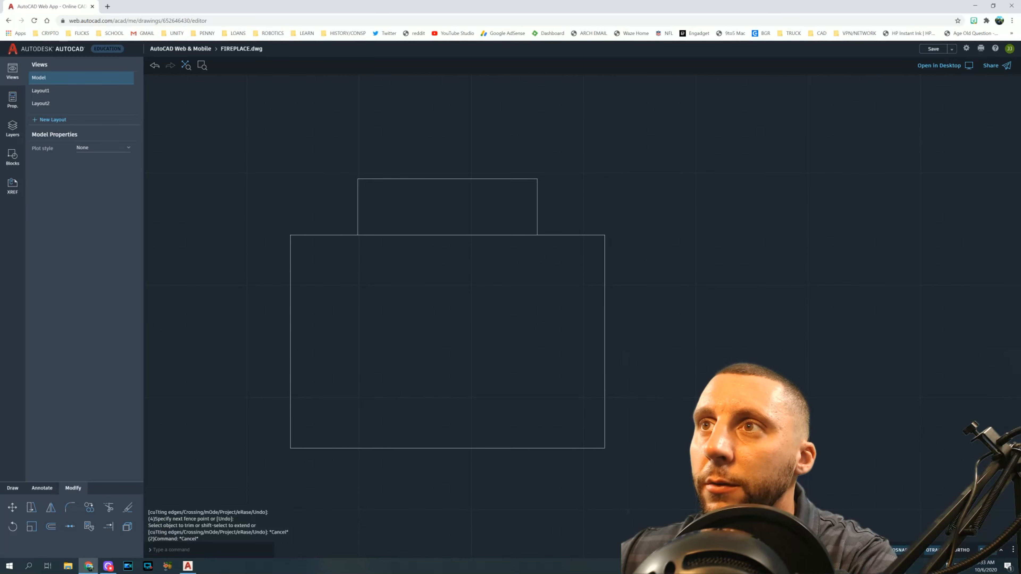
Step: Check the mantel spacing in the reference drawing, then offset the body's top edge downward twice in succession by 1/4
key(alt+Tab)
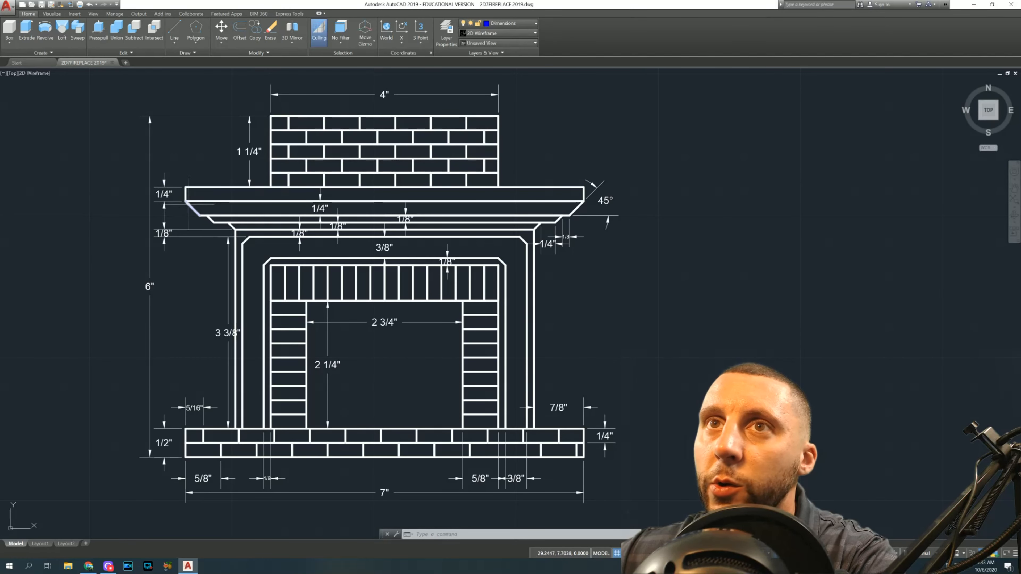
key(alt+Tab)
key(Escape)
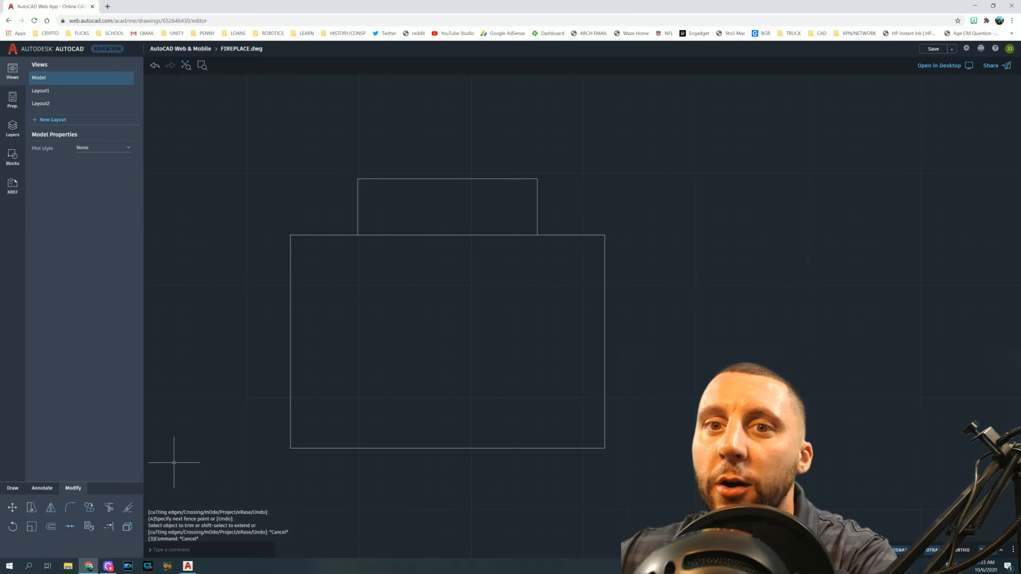
click(51, 526)
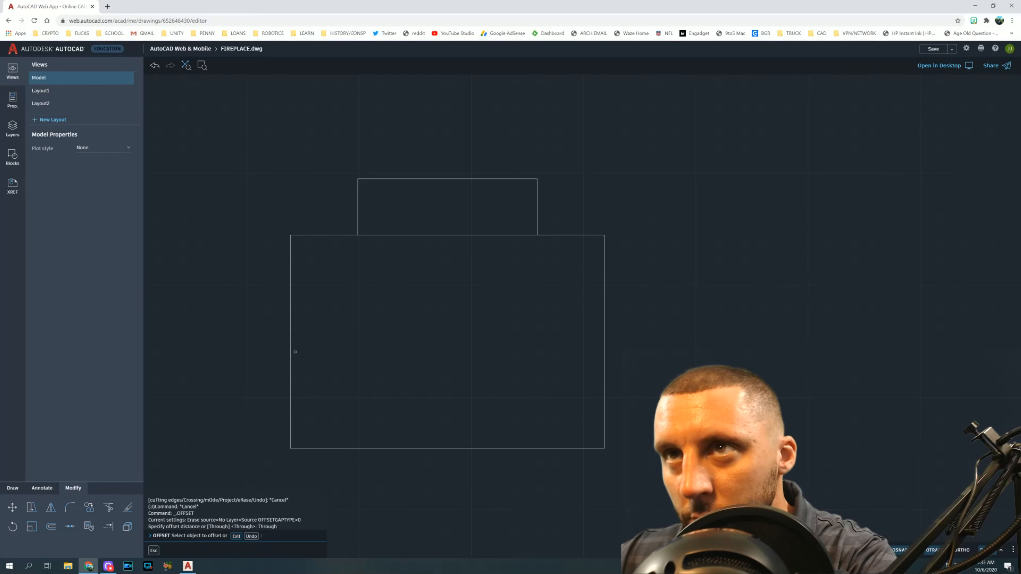
click(354, 236)
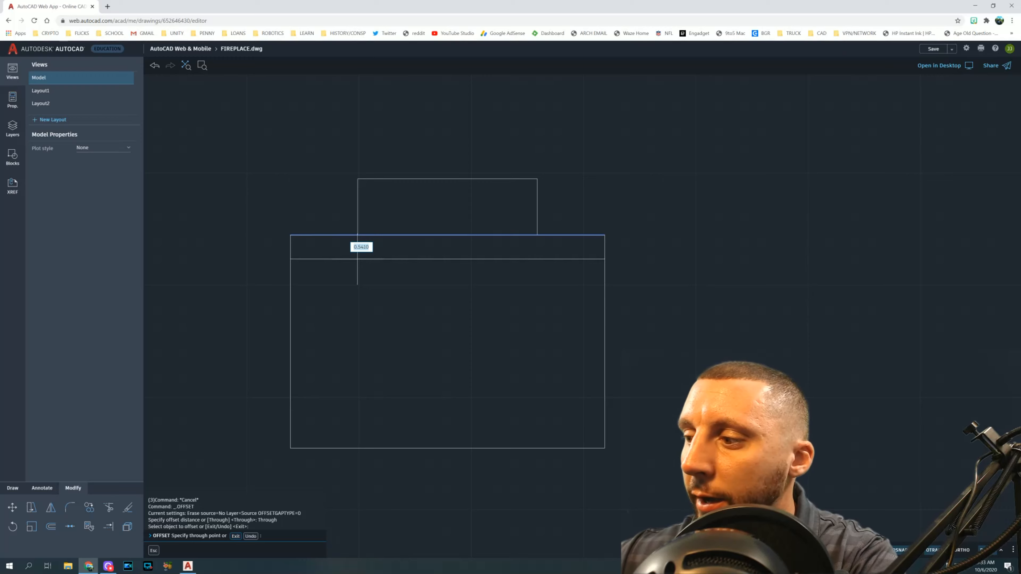
text(1/4)
key(Return)
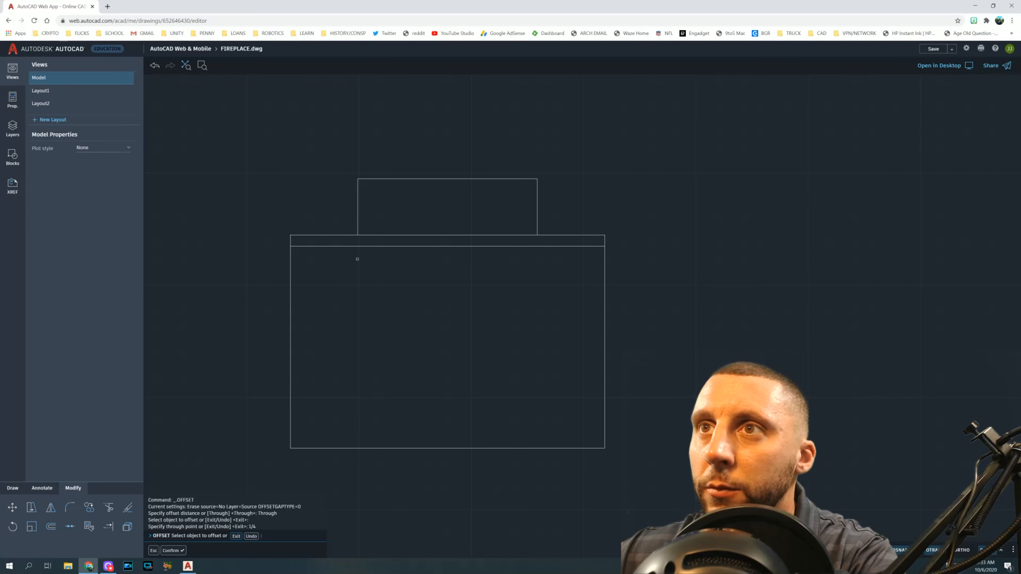
key(alt+Tab)
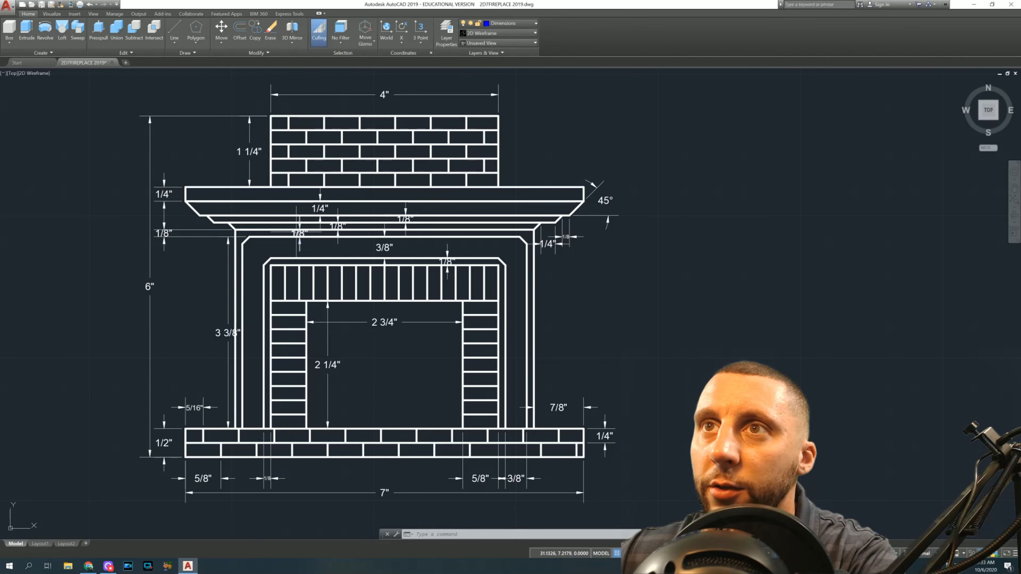
key(alt+Tab)
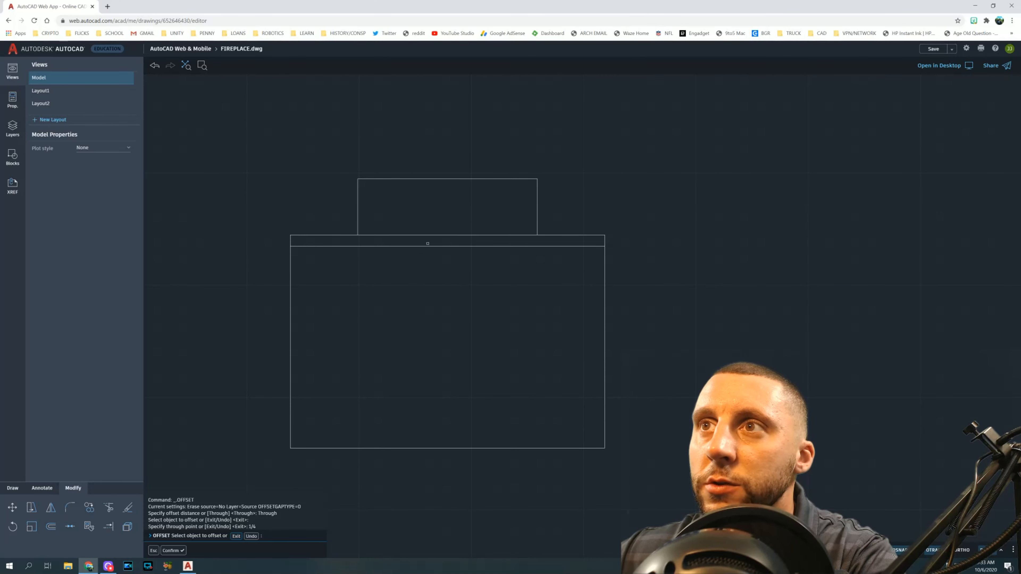
click(429, 246)
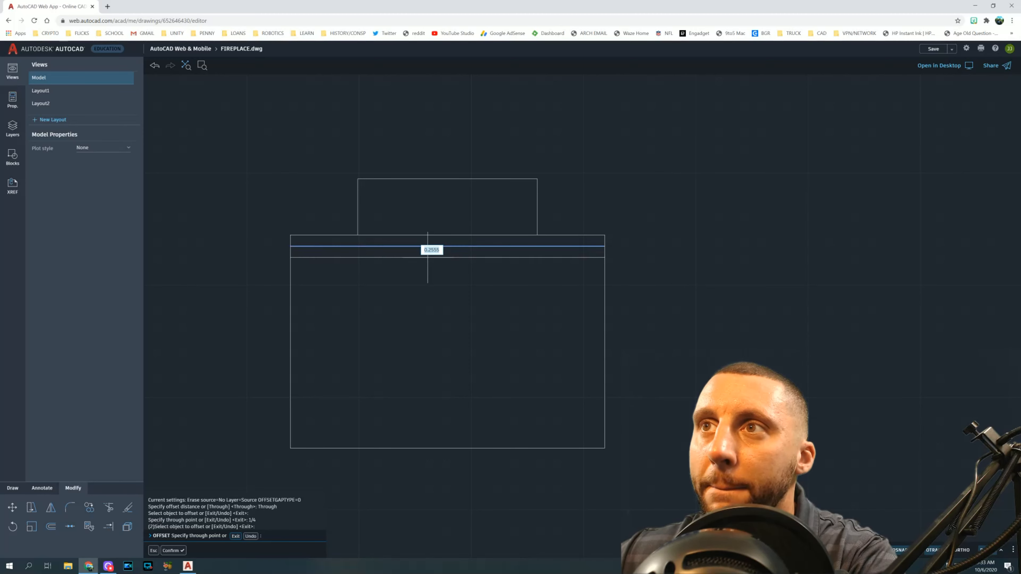
key(Return)
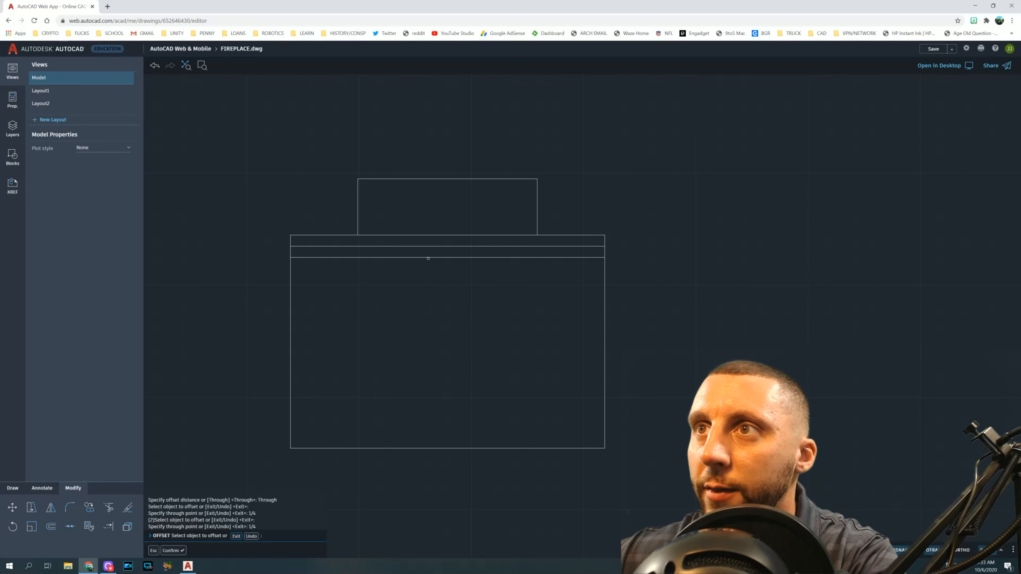
Step: Offset the lowest mantel line downward three times in succession by 1/8 each
click(430, 258)
text(1/8)
key(Return)
click(433, 263)
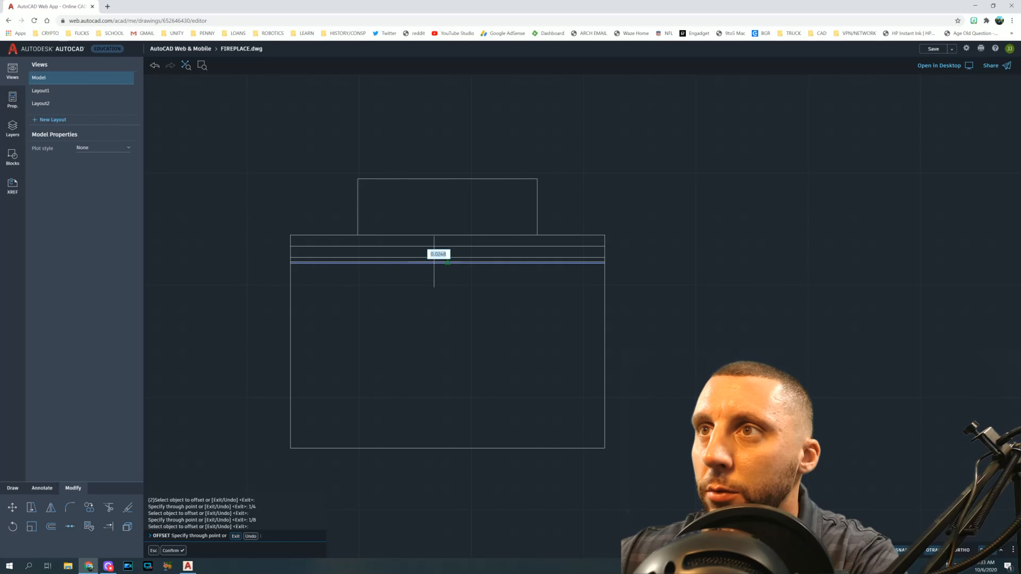
text(1/8)
key(Return)
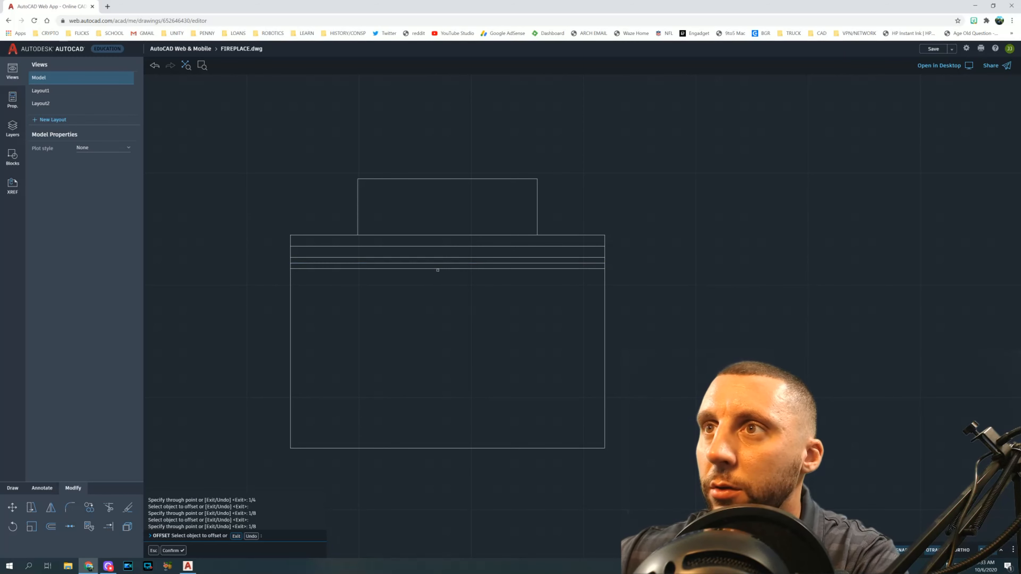
click(439, 268)
text(1)
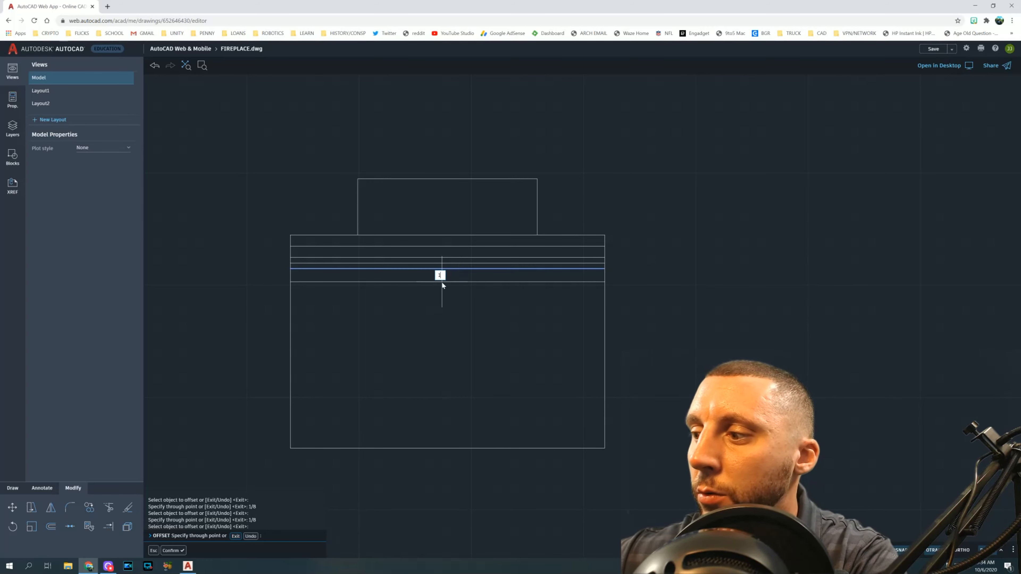
text(/8)
key(Return)
key(Return)
Step: Check the mantel angle in the reference, then draw a 45° line down and inward from the left end of the second mantel line
key(alt+Tab)
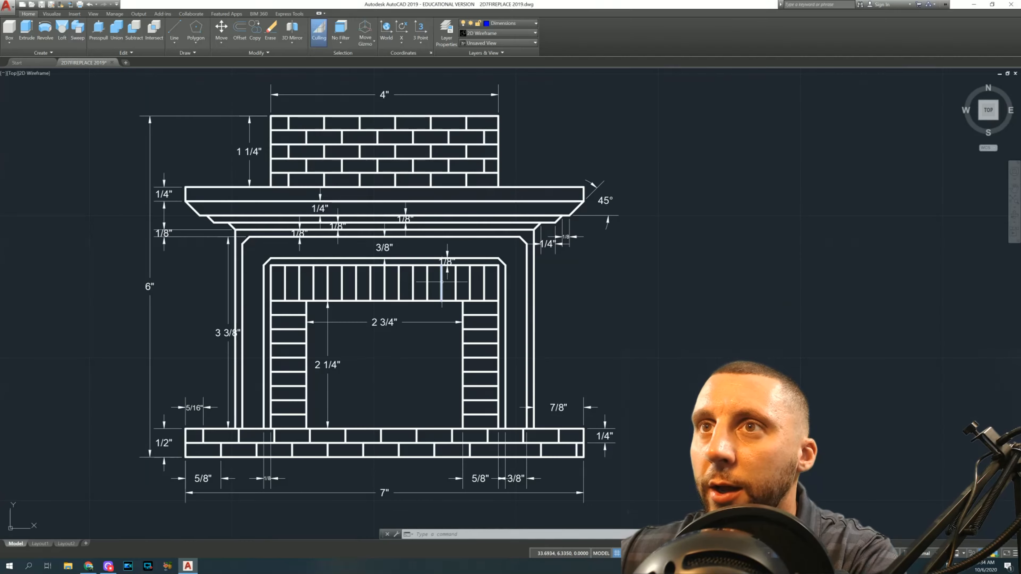
key(alt+Tab)
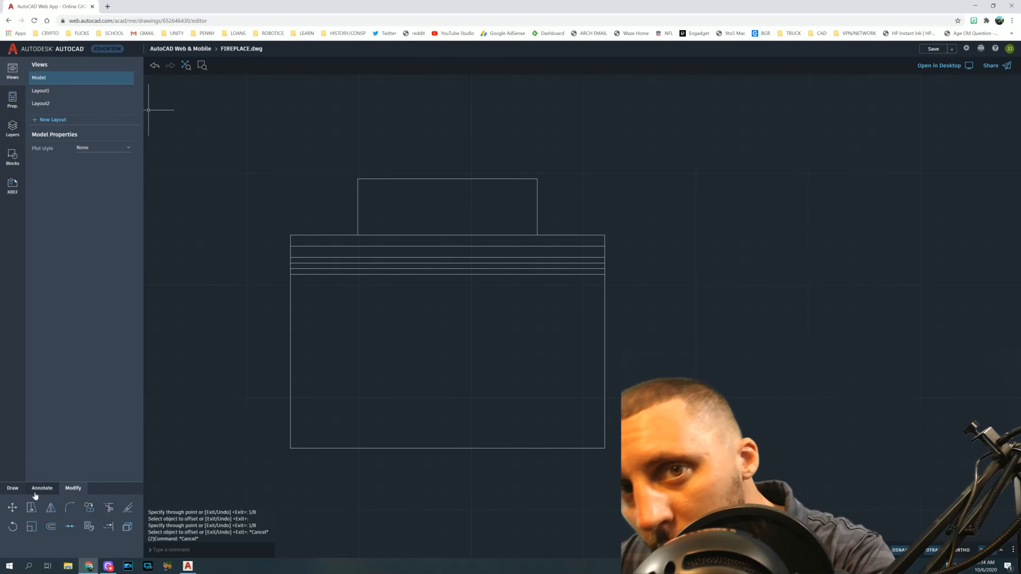
click(18, 487)
click(109, 507)
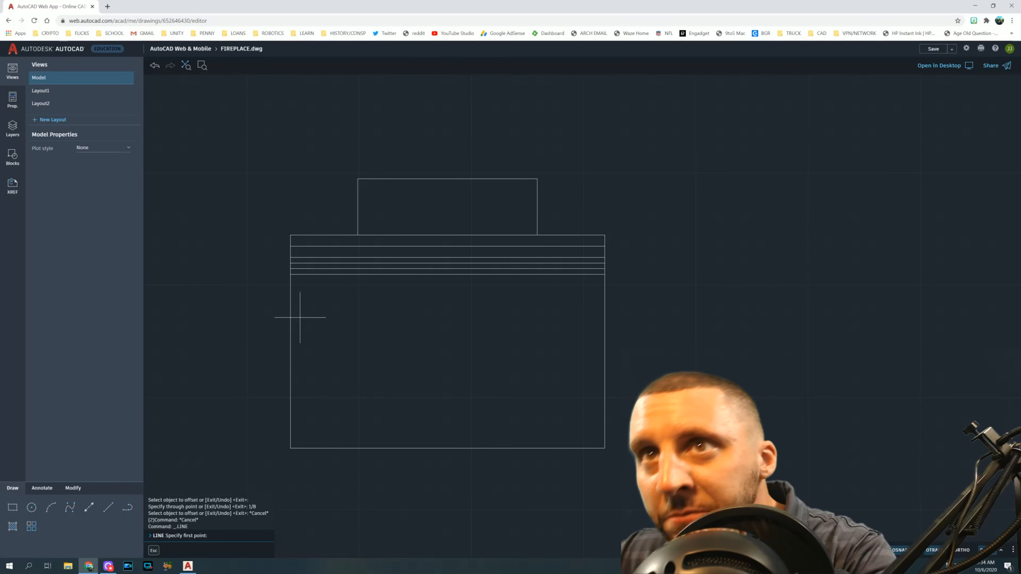
click(290, 246)
scroll(295, 250, up, 5)
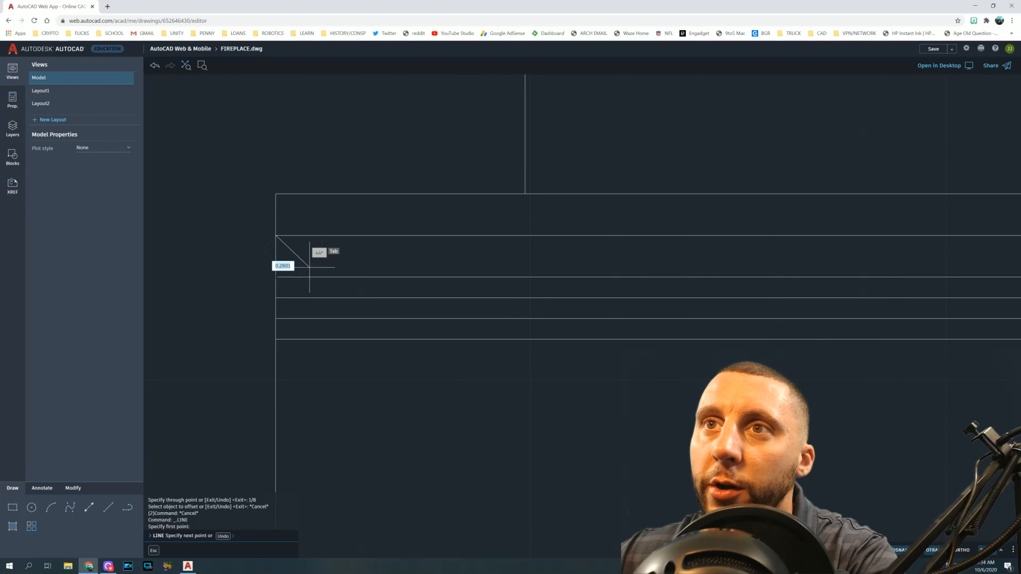
key(Tab)
text(45)
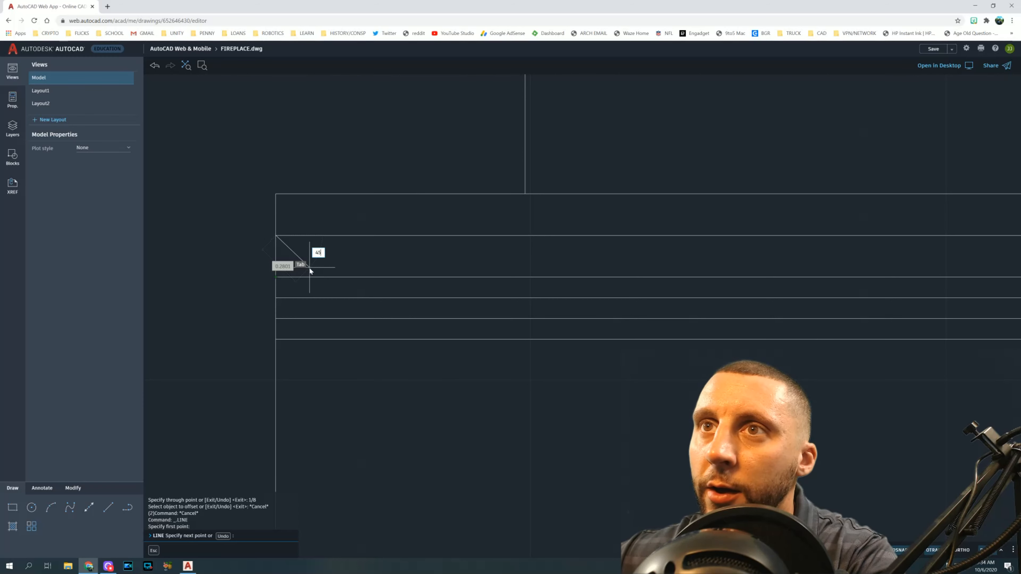
key(Tab)
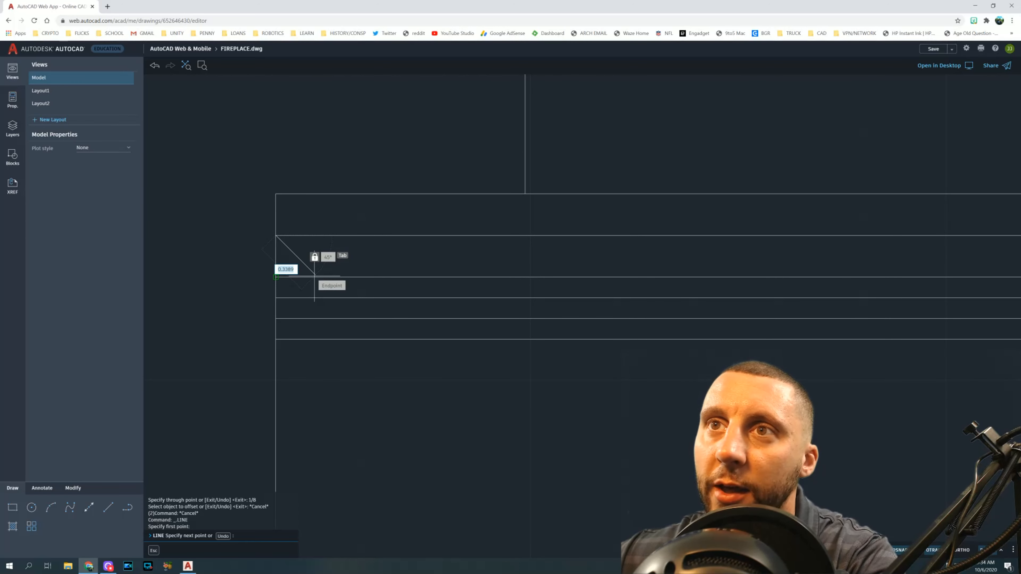
click(329, 289)
key(Escape)
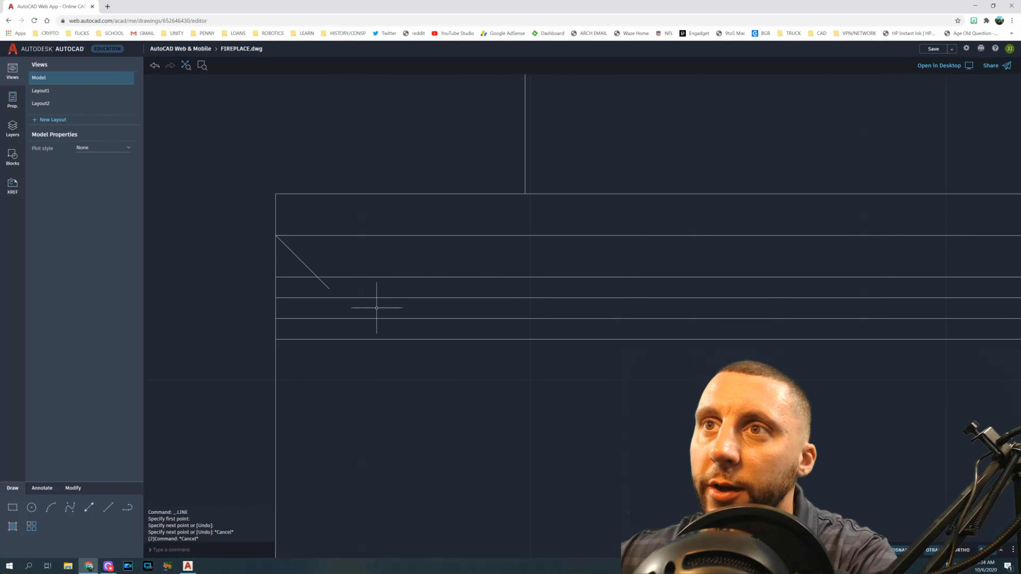
Step: Trim the angled line's overshoot and the leftover horizontal and vertical edges outside the mantel's left bevel
text(tr)
key(Return)
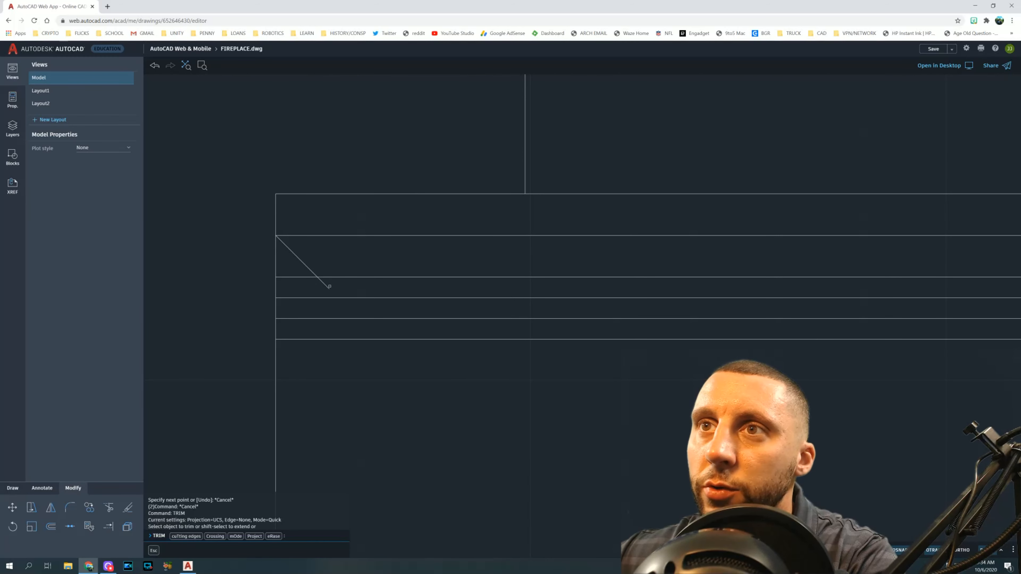
click(327, 287)
click(300, 278)
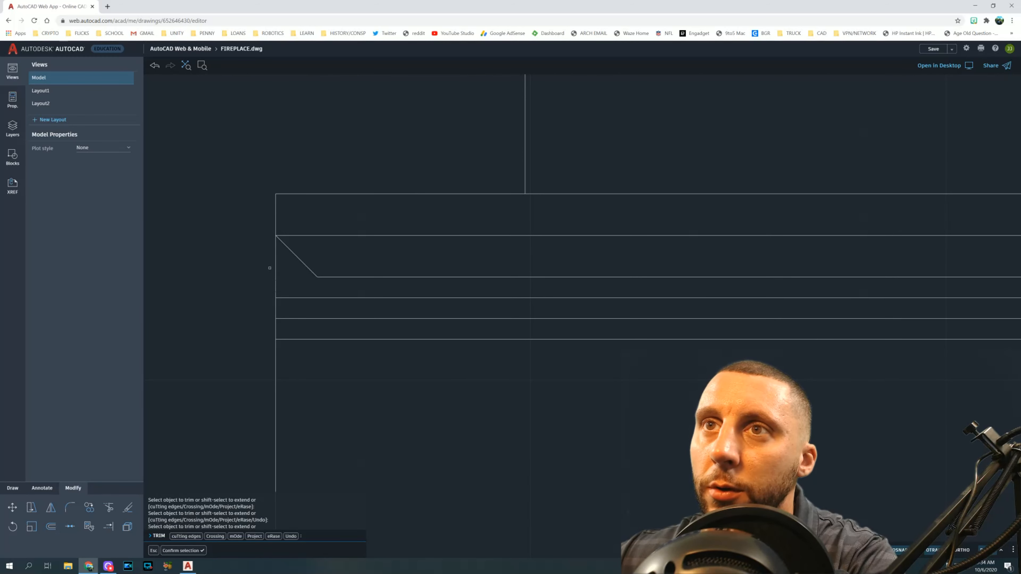
scroll(351, 263, down, 5)
middle_drag(520, 289, 362, 298)
scroll(644, 267, up, 2)
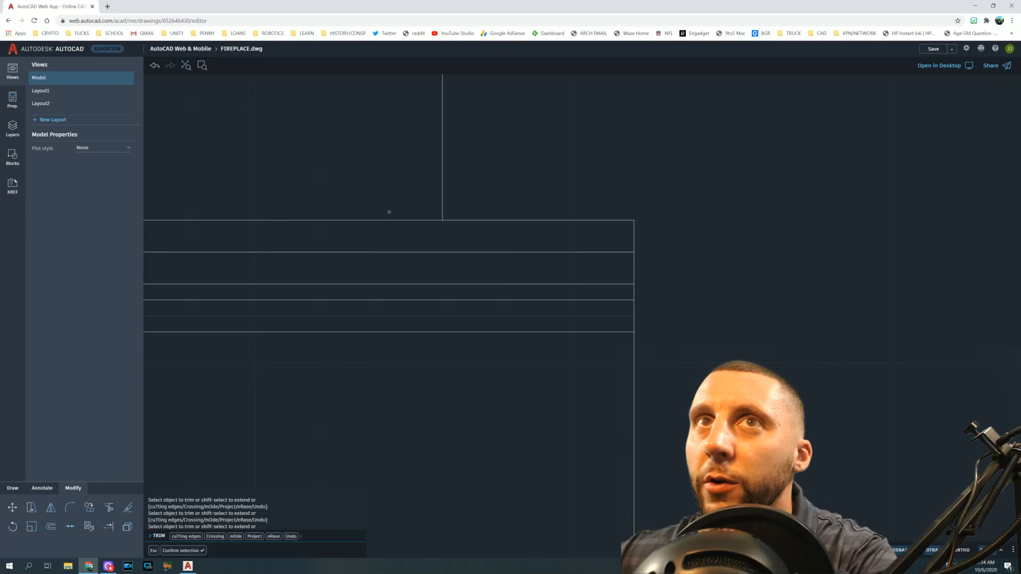
key(Escape)
key(Escape)
scroll(389, 212, down, 3)
scroll(535, 221, up, 1)
middle_drag(501, 177, 476, 186)
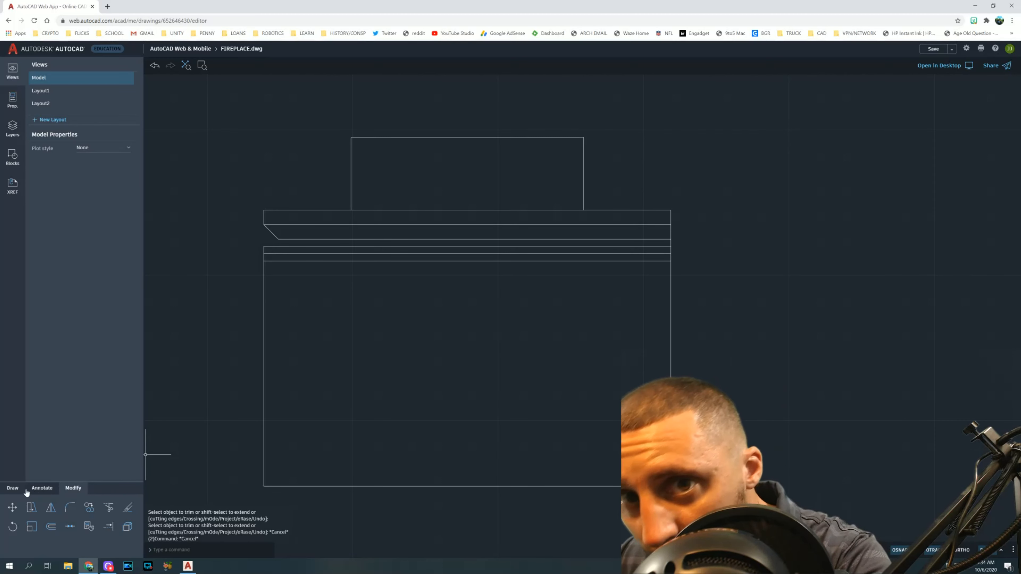
click(12, 488)
click(108, 508)
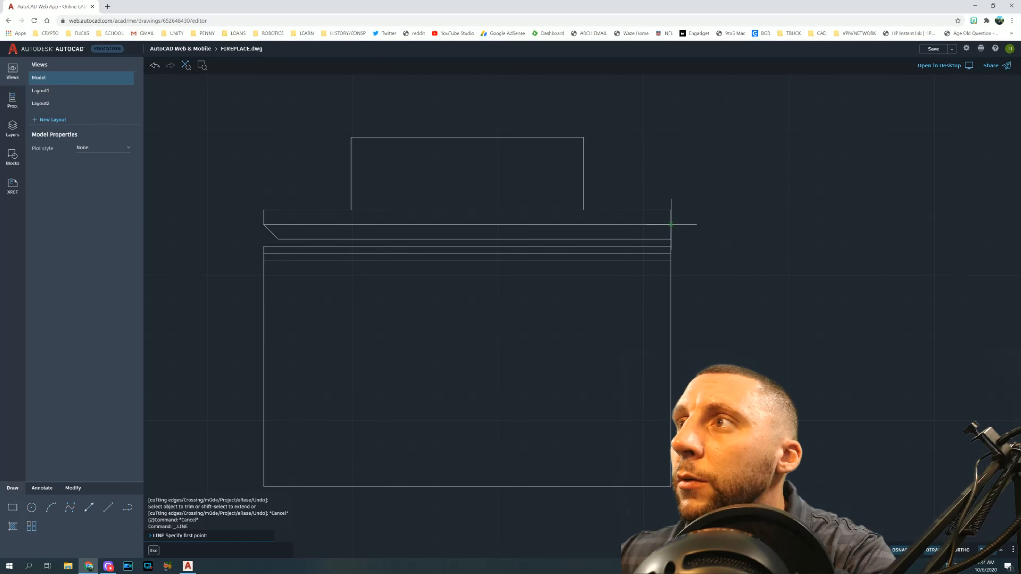
click(670, 224)
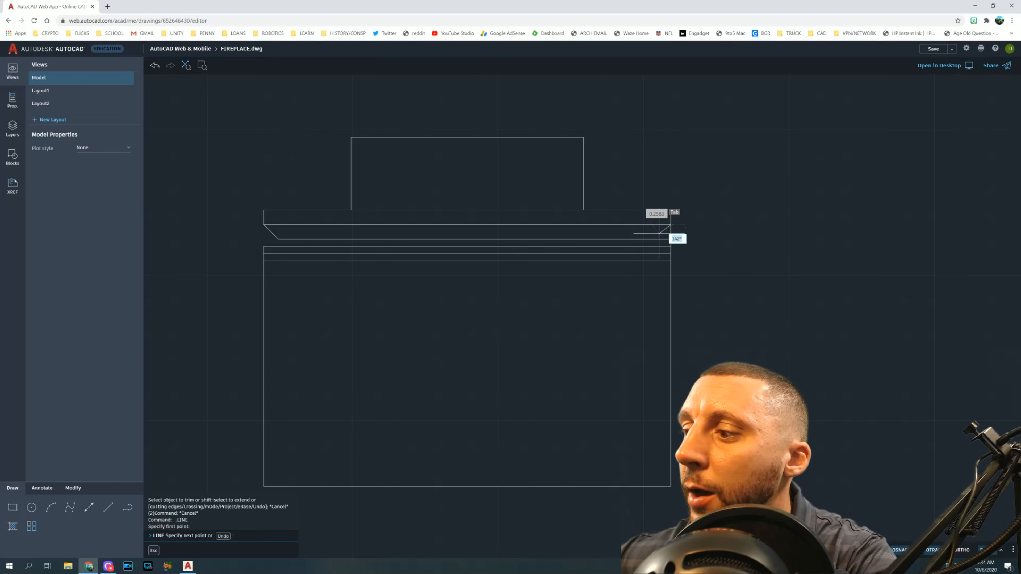
text(45)
key(Tab)
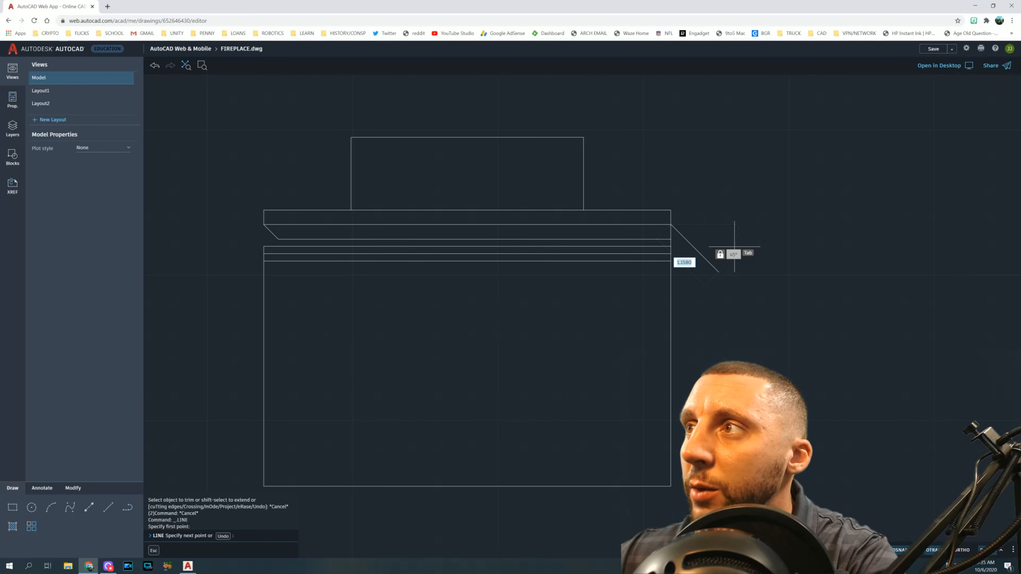
key(Tab)
text(135)
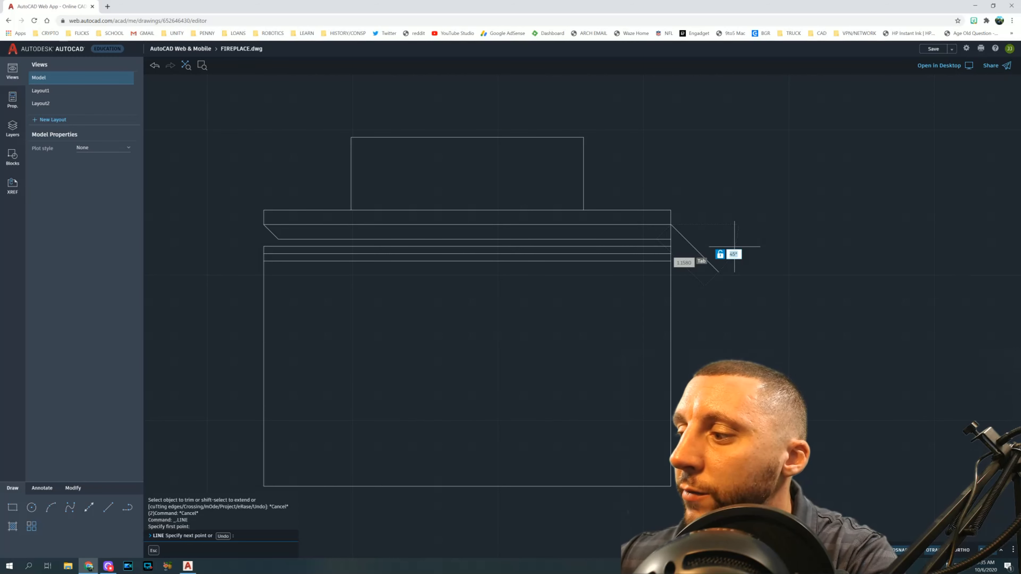
key(Tab)
key(Tab)
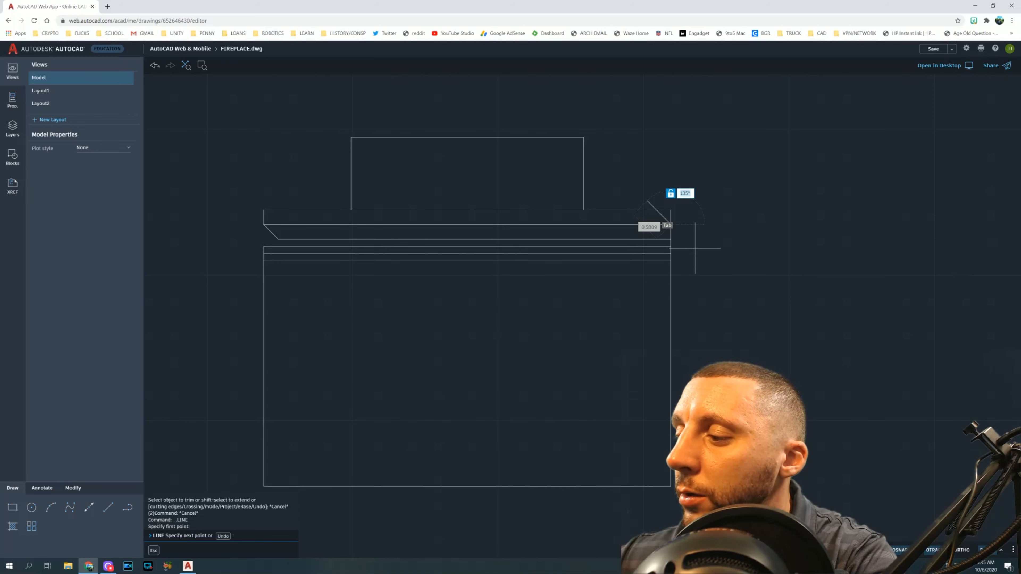
text(45)
key(Tab)
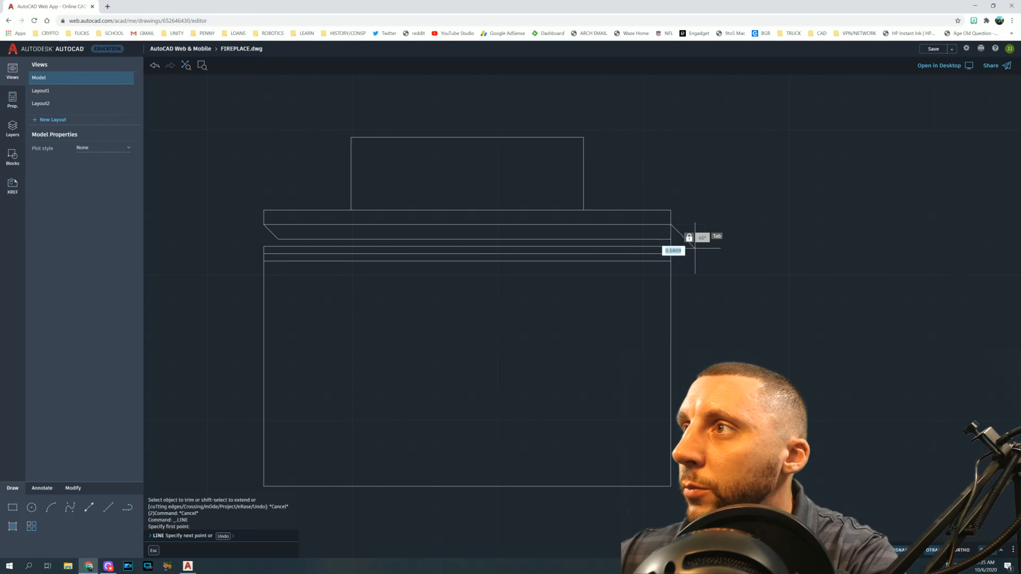
key(Tab)
text(45)
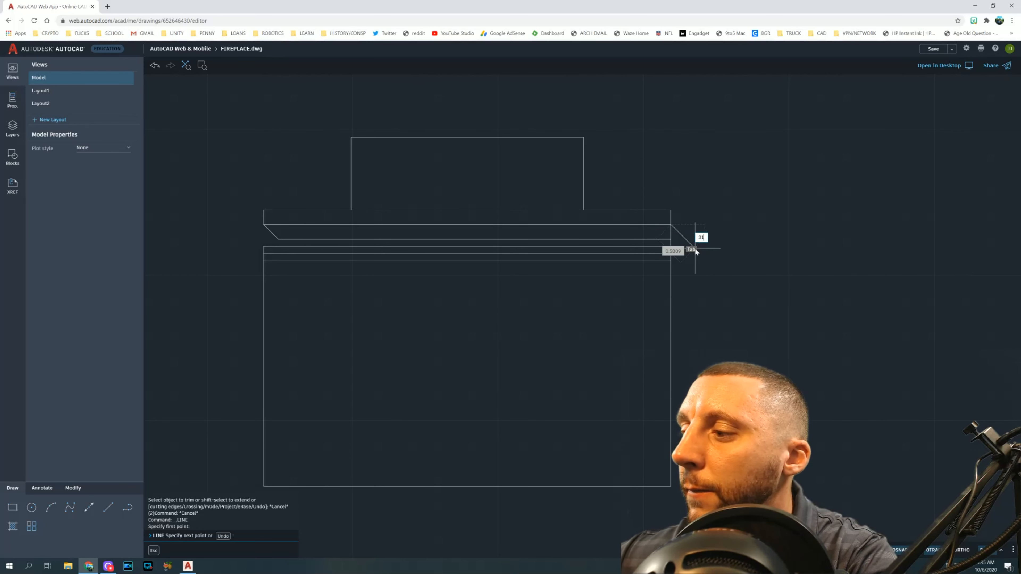
key(Tab)
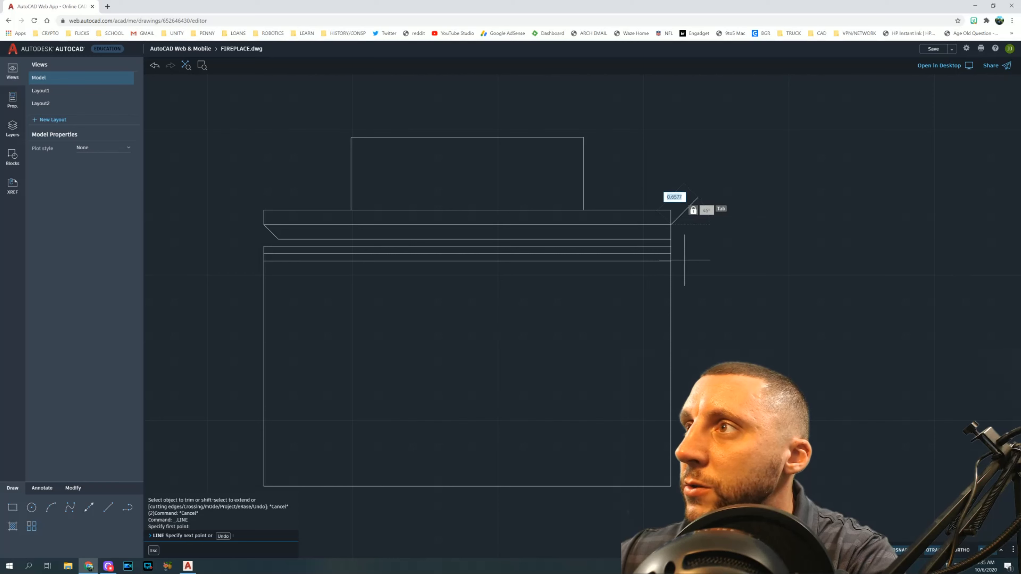
key(Escape)
key(space)
key(Escape)
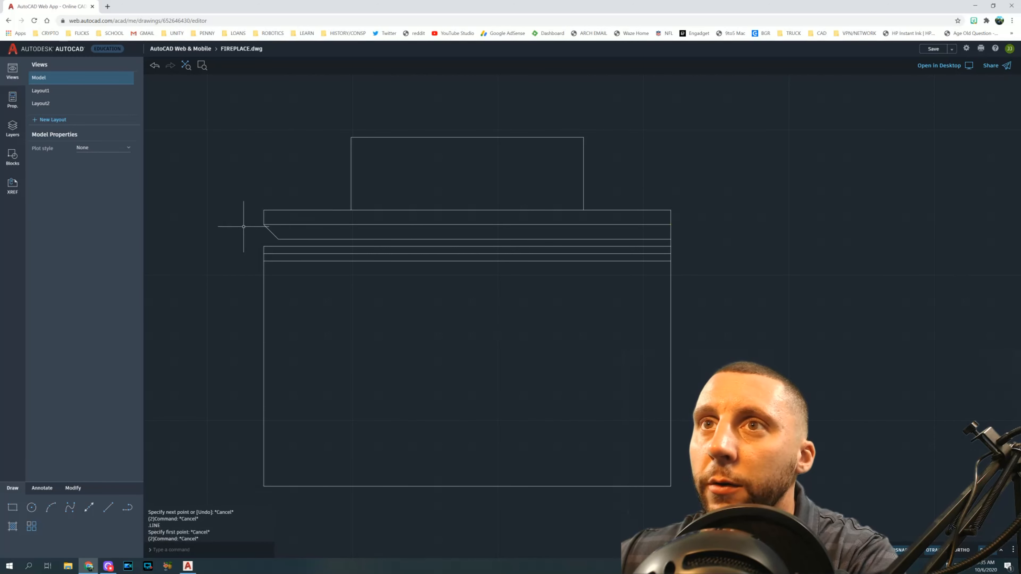
Step: Mirror the mantel's left bevel line about the fireplace's vertical centreline through the chimney top's midpoint, keeping the source line
click(269, 231)
text(mirror)
key(Return)
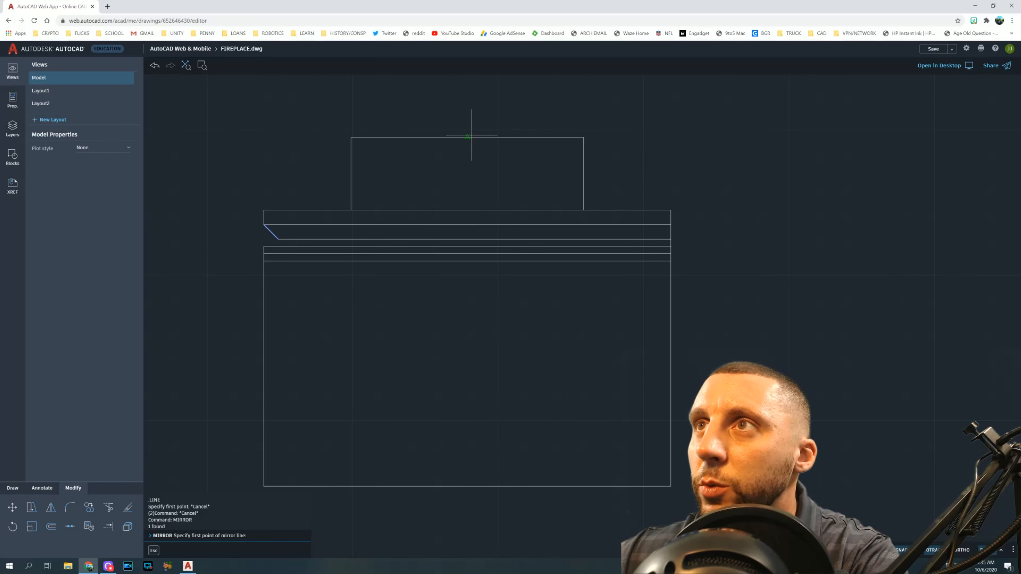
click(467, 137)
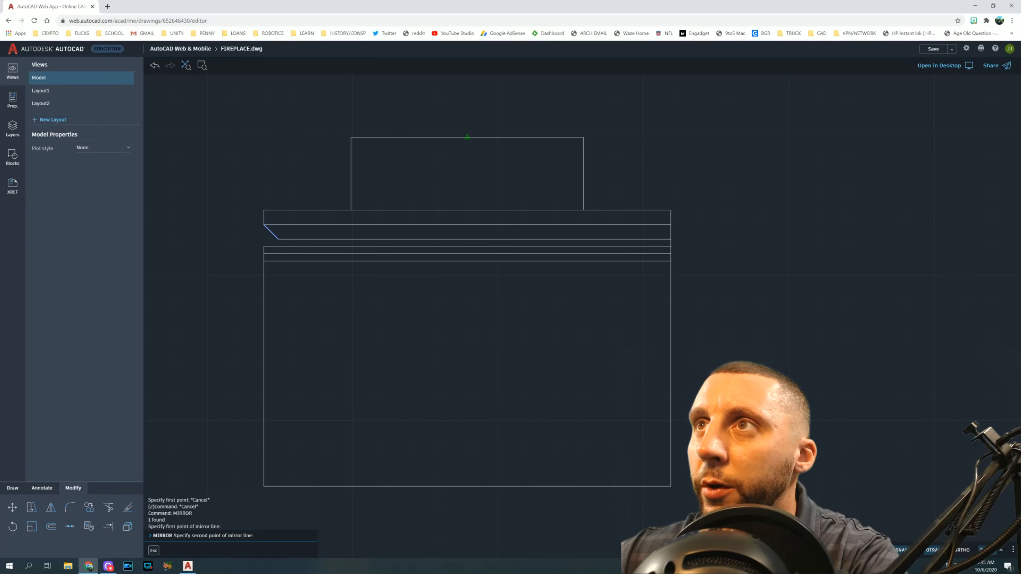
click(468, 209)
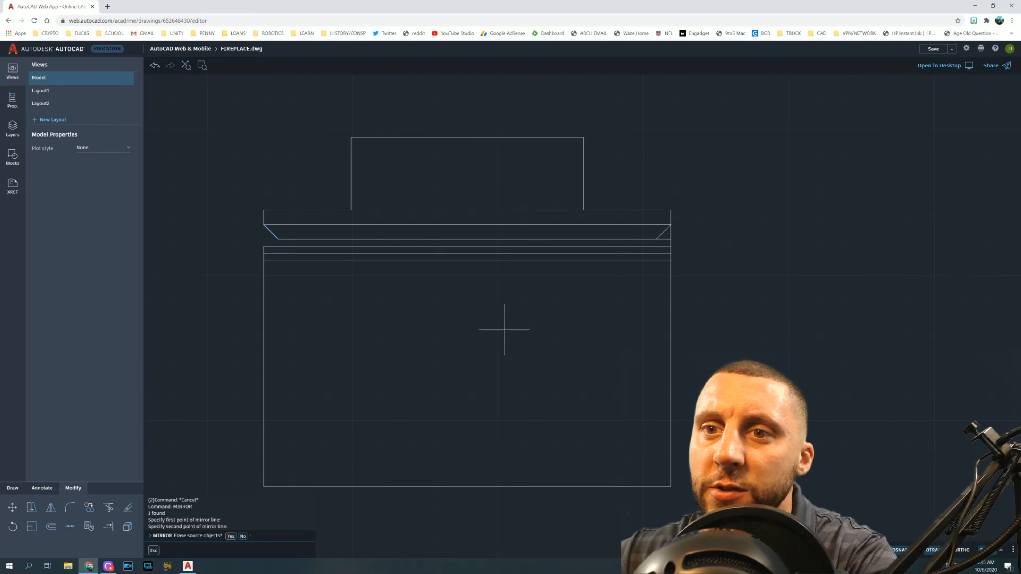
key(Return)
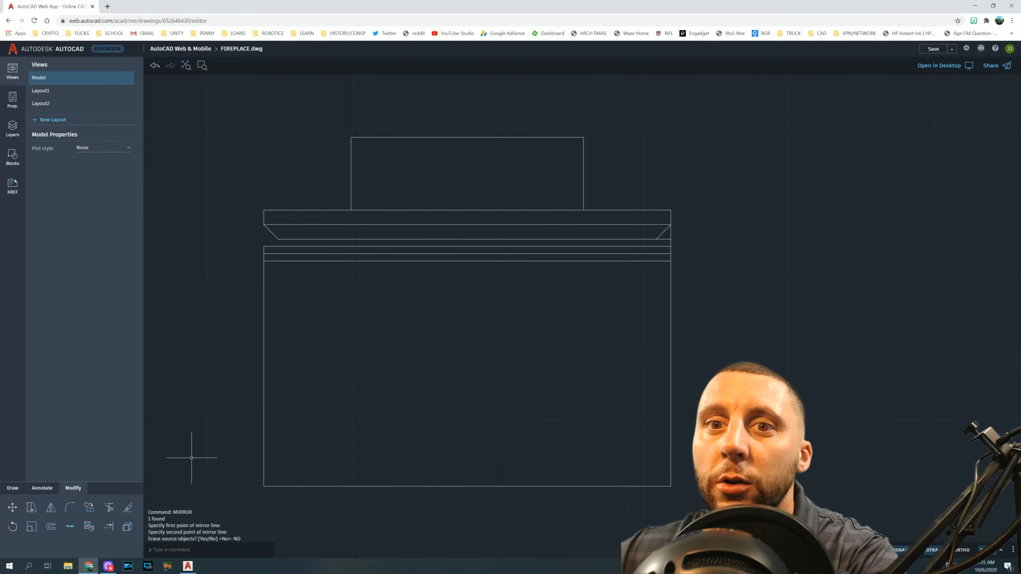
Step: Check the base course height in the reference drawing, then offset the body's bottom edge upward twice in succession by 1/4
key(alt+Tab)
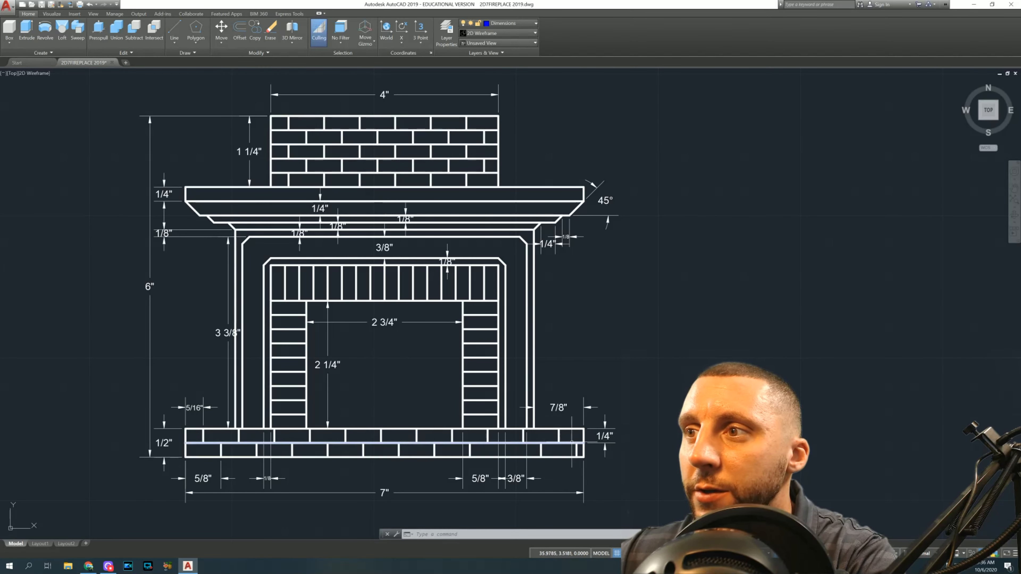
key(alt+Tab)
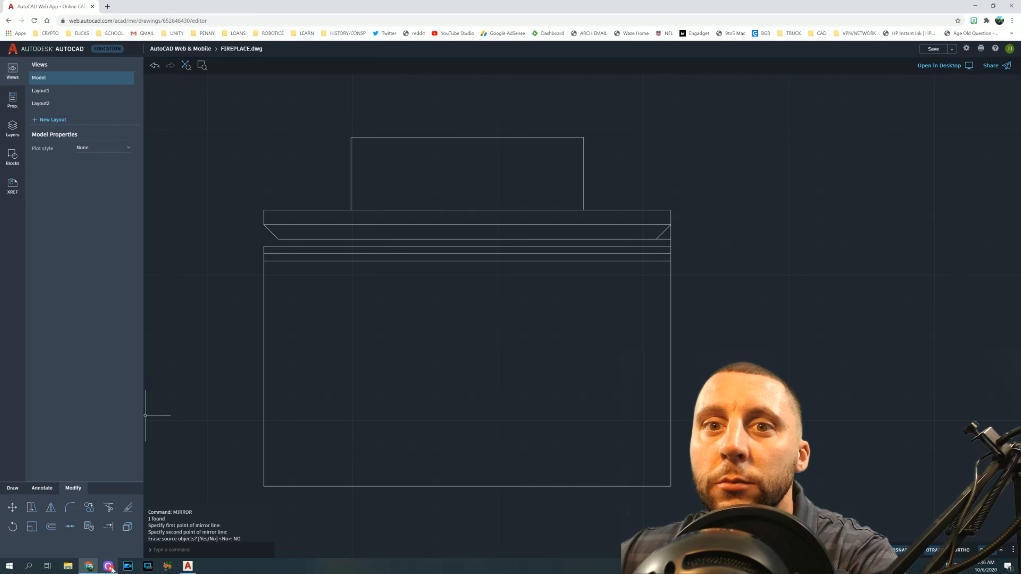
click(51, 526)
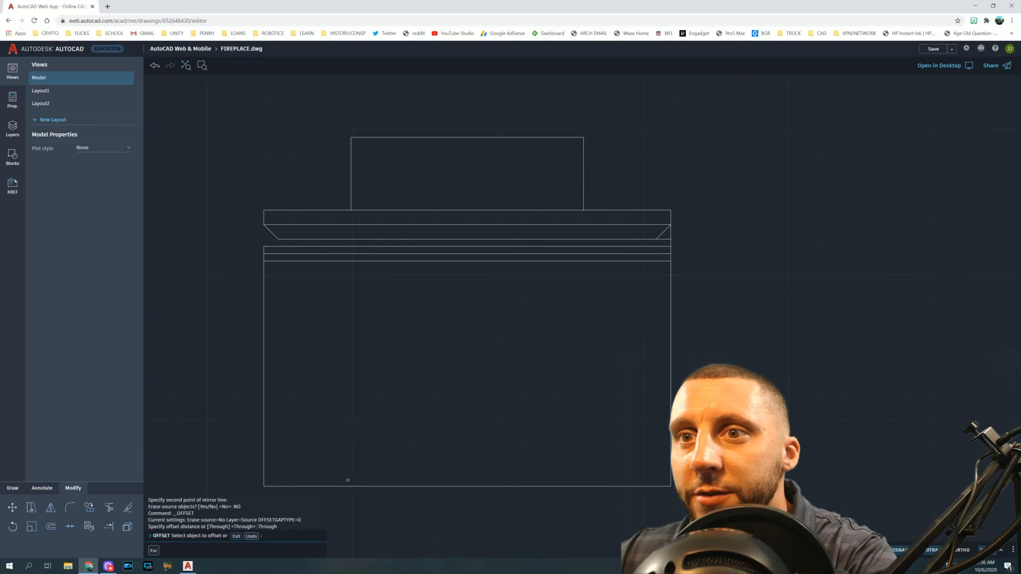
click(364, 486)
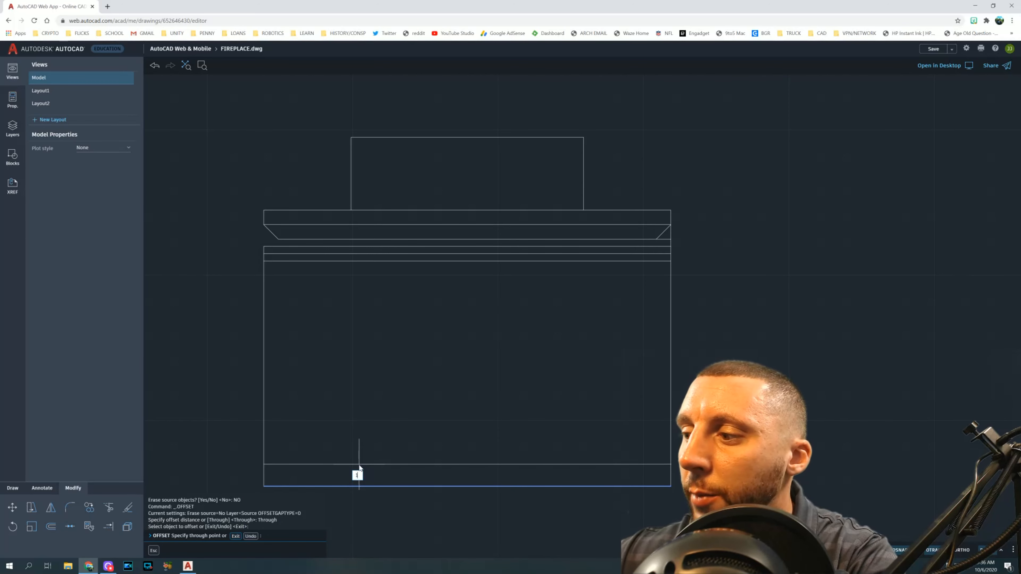
key(Return)
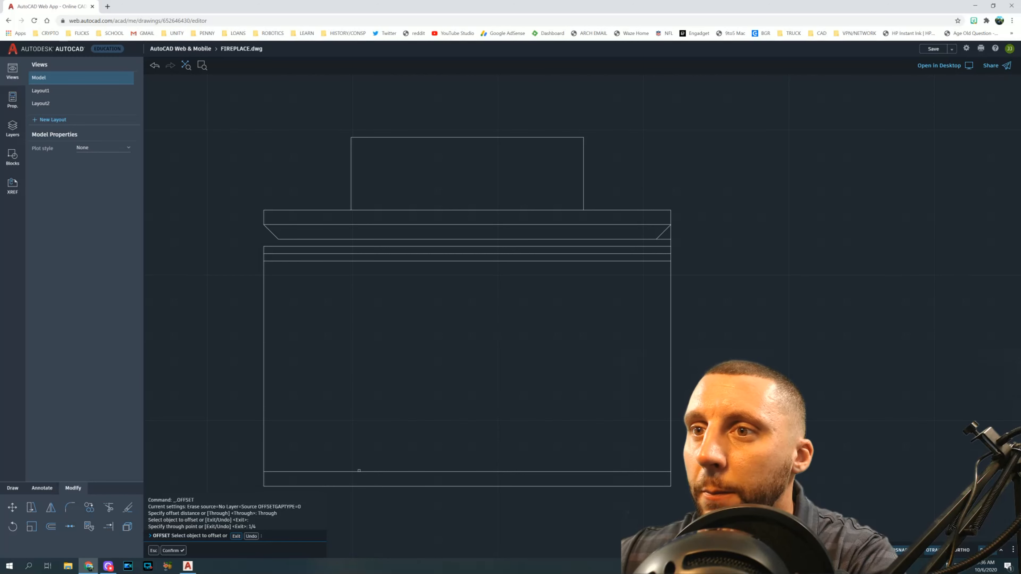
click(359, 471)
text(1/4)
key(Return)
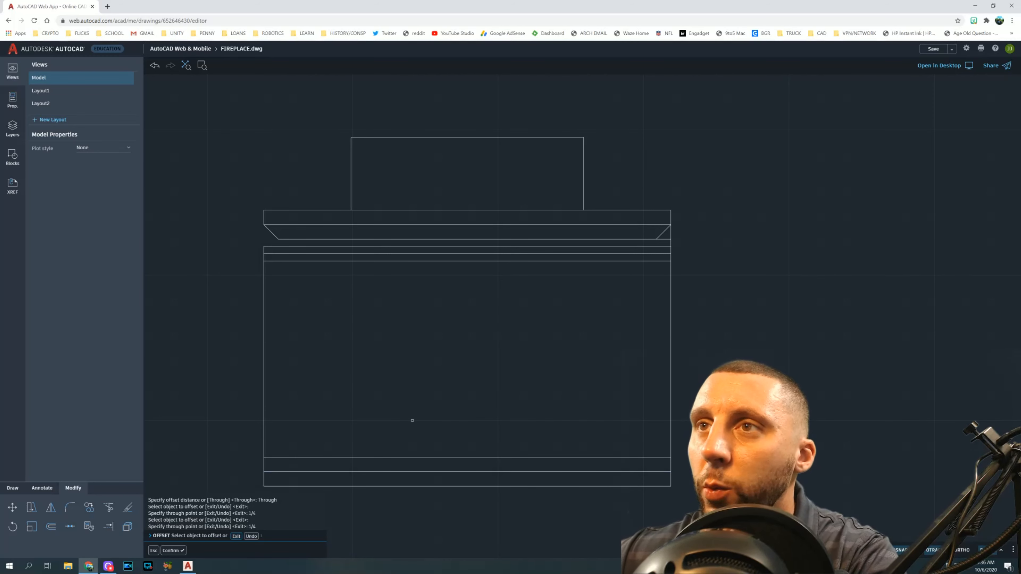
Step: Offset the chimney's top edge downward four times in succession by 1/4 each to form the brick courses
click(420, 137)
text(1/4)
key(Return)
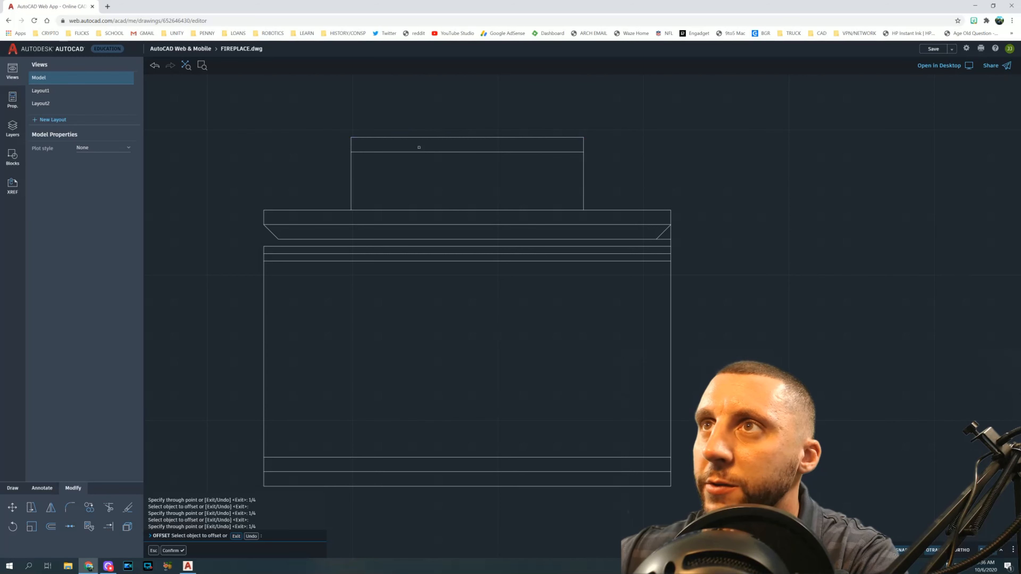
click(421, 151)
text(1/4)
key(Return)
click(430, 168)
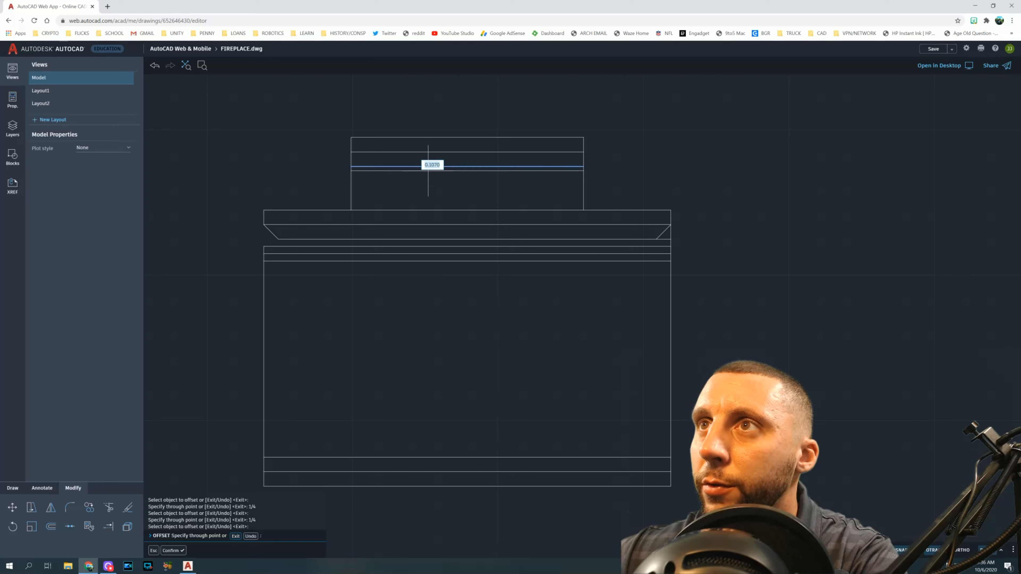
text(1/4)
key(Return)
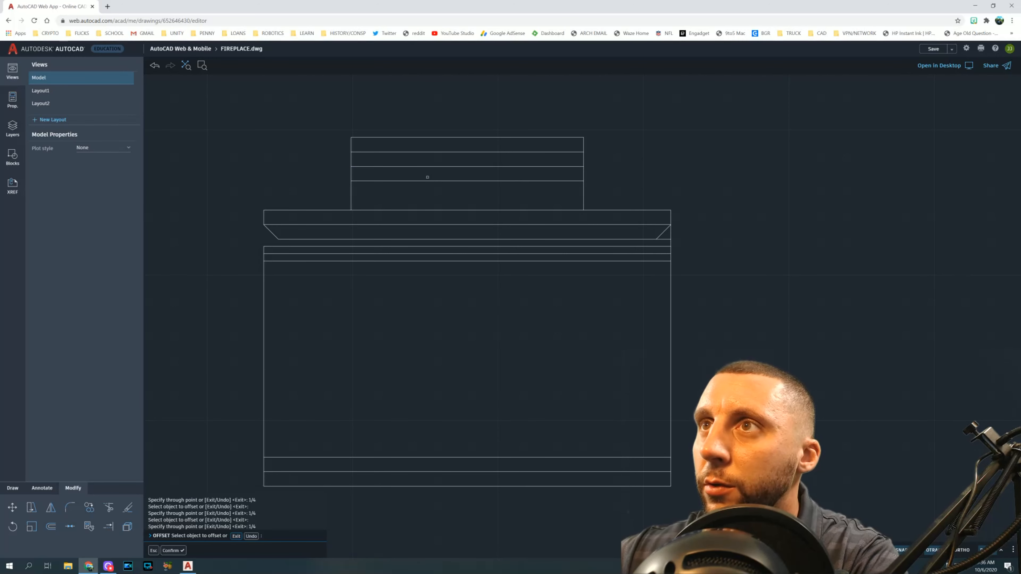
click(429, 180)
text(1/4)
key(Return)
key(Escape)
key(Escape)
key(Escape)
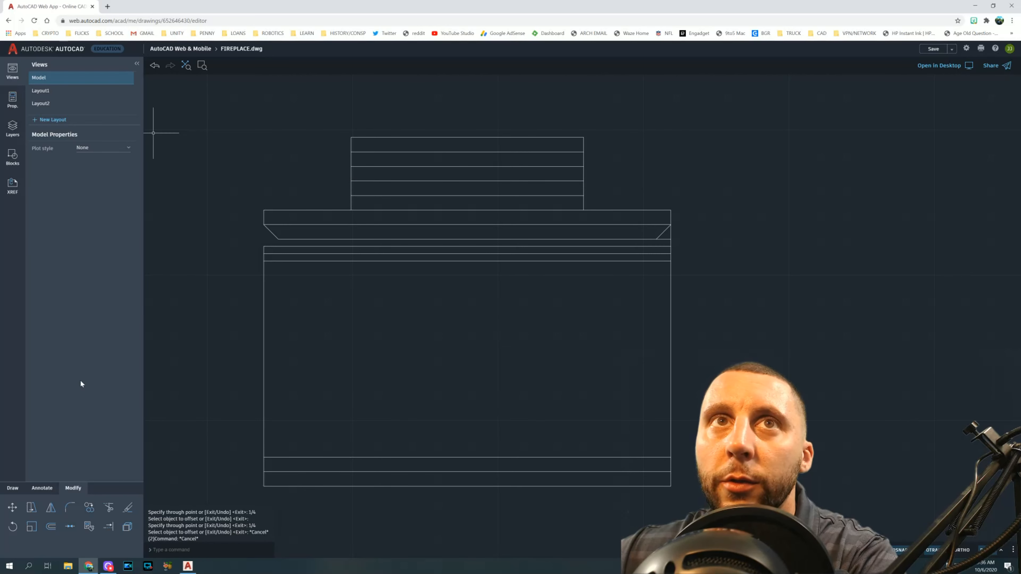
Step: Offset the body's left edge inward by 5/8 for the first brick joint of the base's lower course
click(50, 525)
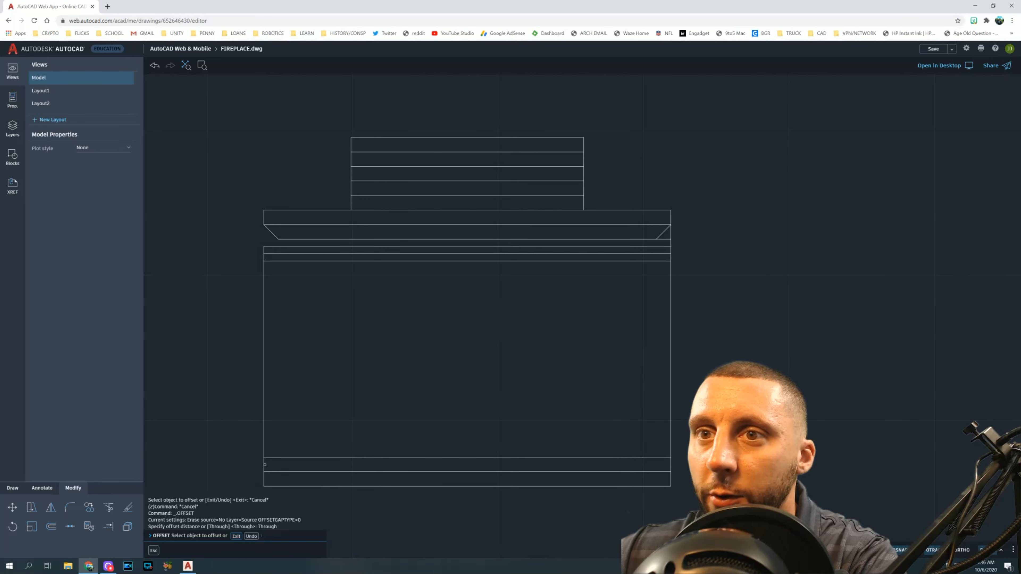
click(263, 465)
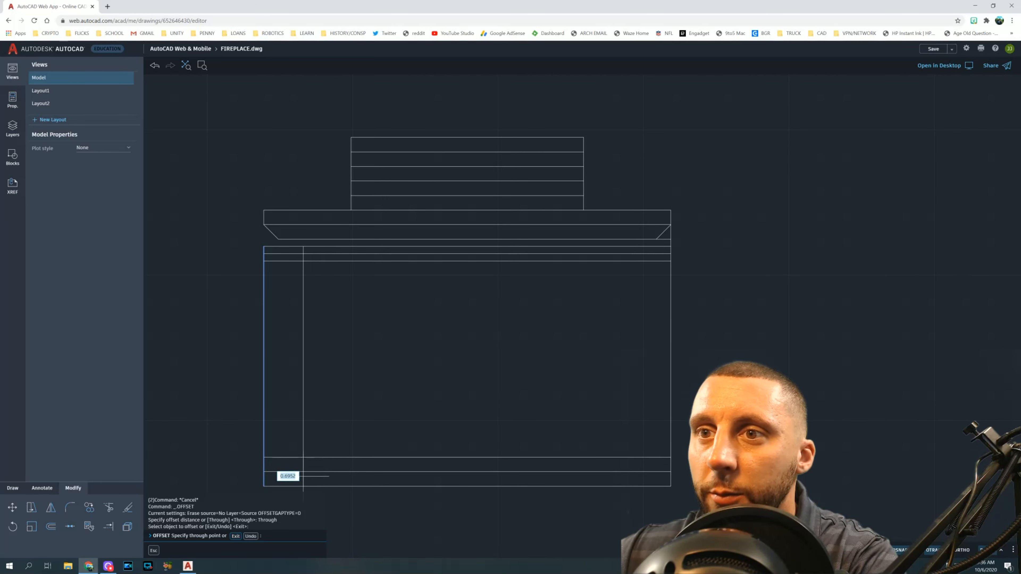
text(5/8)
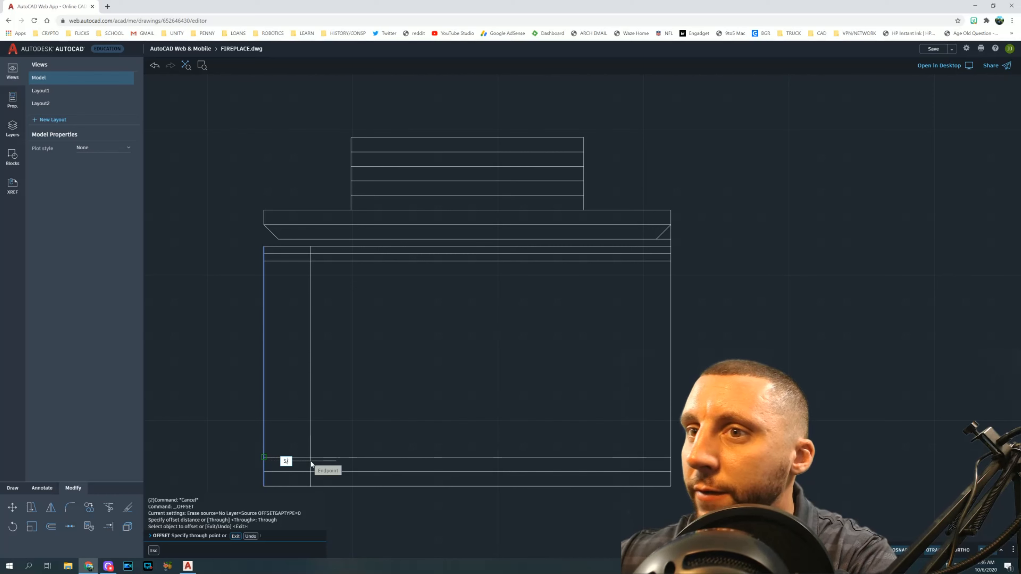
key(Return)
key(Escape)
key(Escape)
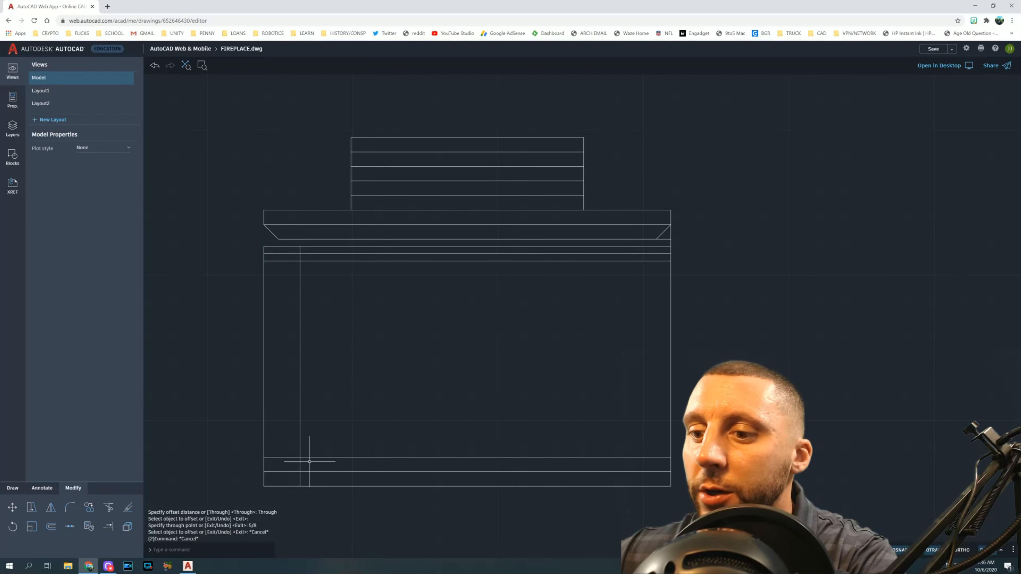
Step: Trim the 5/8 offset line to the base's lowest course and delete its leftover piece across the lower mantel lines
text(trim)
key(Return)
click(300, 451)
click(300, 465)
key(Escape)
click(299, 252)
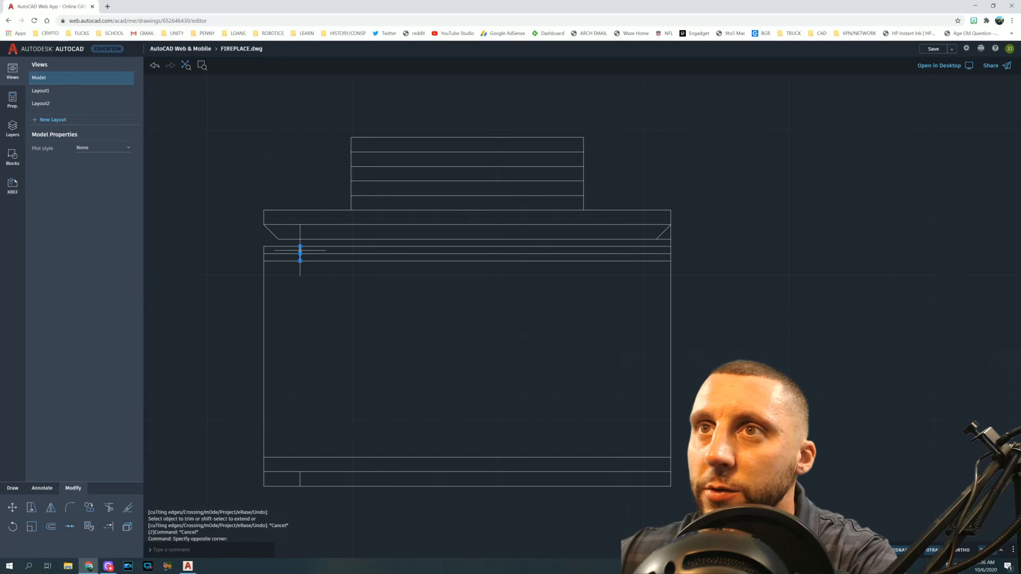
click(328, 308)
key(Delete)
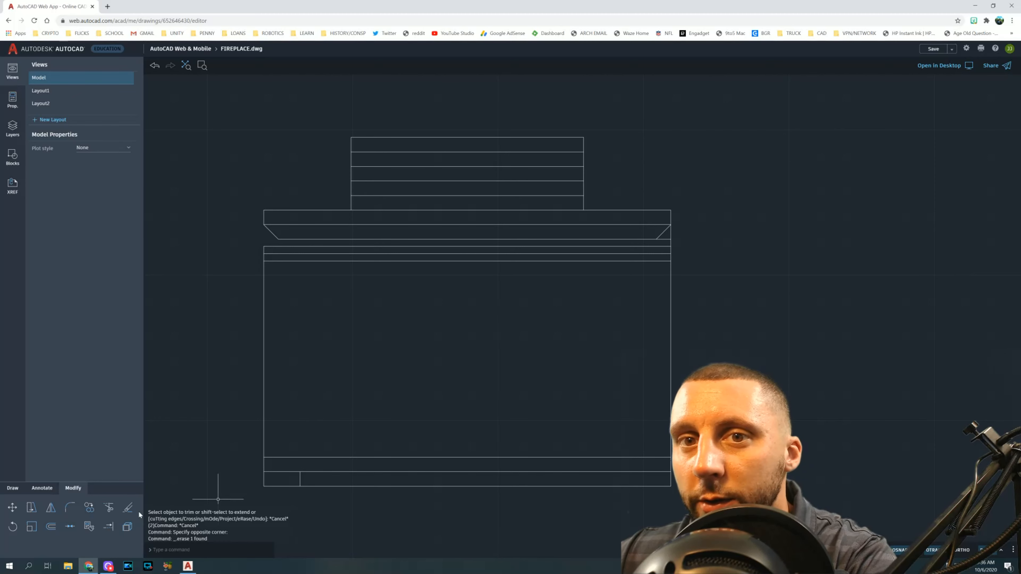
click(55, 530)
text(5/163)
key(Return)
key(Escape)
key(Escape)
key(Return)
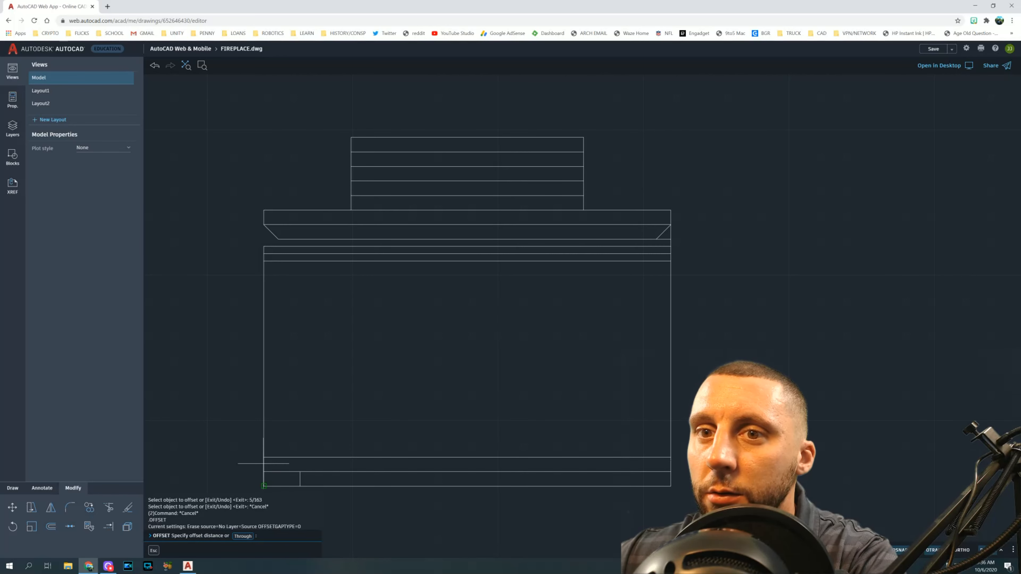
key(Escape)
key(Escape)
Step: Offset the body's left edge inward by 5/16 for the first brick joint of the base's upper course
key(Return)
key(Return)
click(263, 461)
text(5)
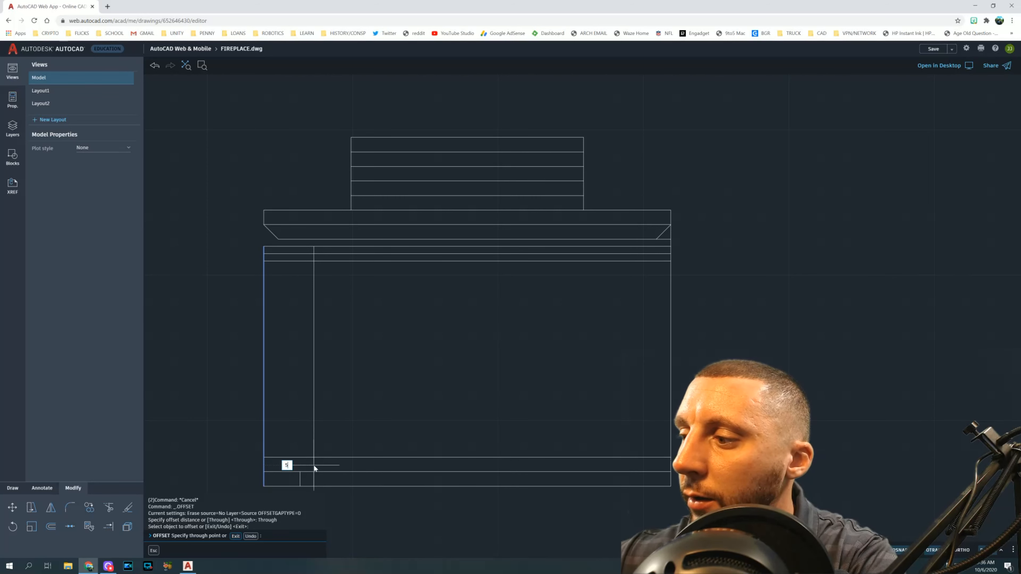
text(/16)
key(Return)
key(Escape)
key(Escape)
Step: Trim the 5/16 offset line to the base's upper brick course
text(trim)
key(Return)
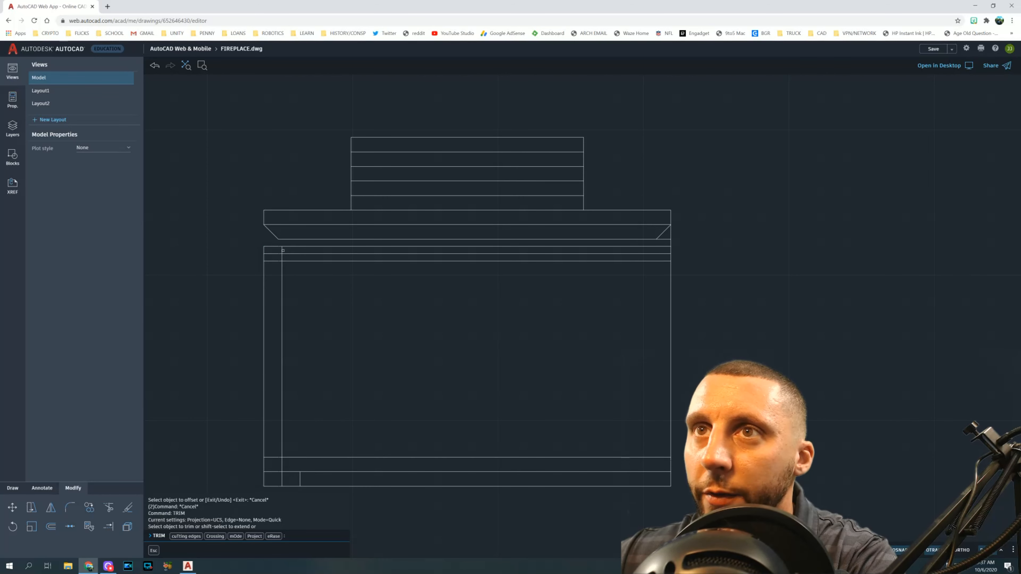